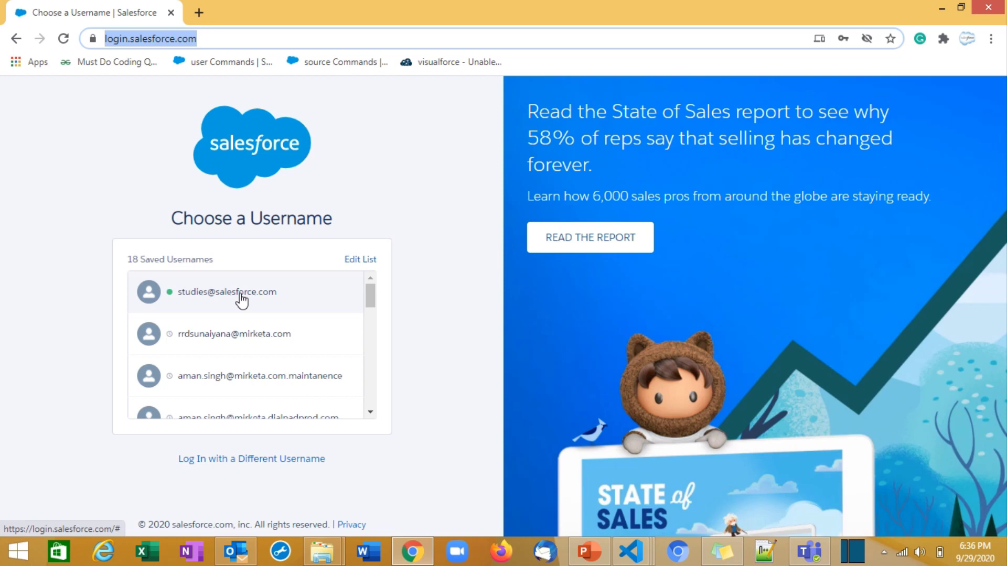
Log in with the first saved username and open the Setup area.
{"action": "left_click", "coordinate": [242, 299]}
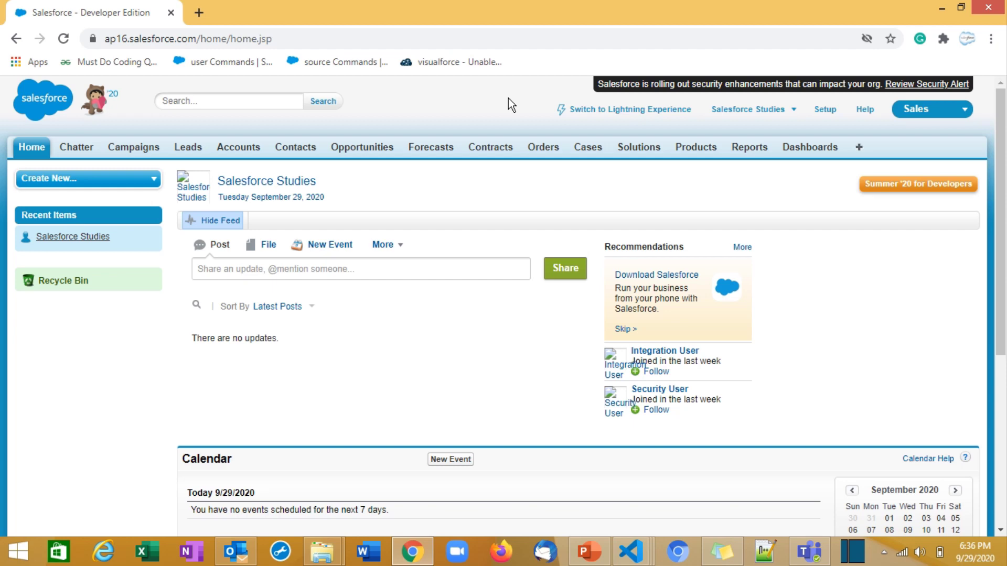
{"action": "left_click", "coordinate": [826, 110]}
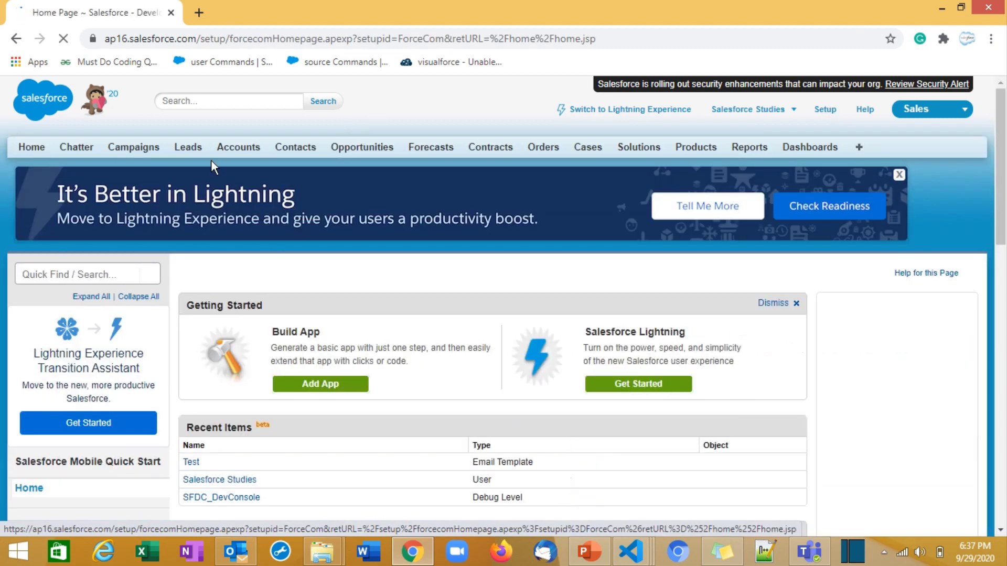
Find Objects through the Setup quick search and open the Custom Objects page.
{"action": "left_click", "coordinate": [55, 275]}
{"action": "type", "text": "O"}
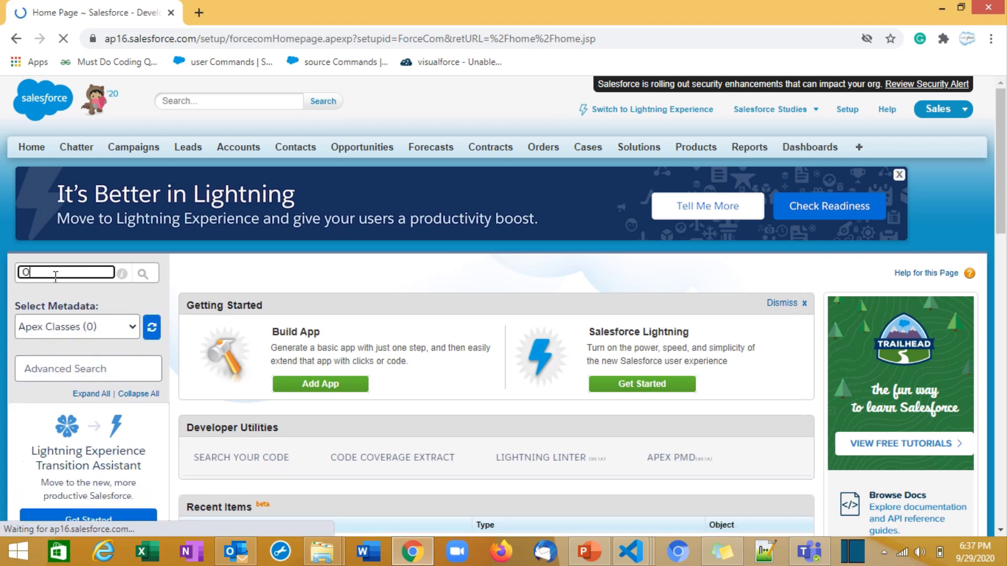
{"action": "type", "text": "jets"}
{"action": "key", "text": "Left"}
{"action": "key", "text": "Left"}
{"action": "key", "text": "Left"}
{"action": "key", "text": "Left"}
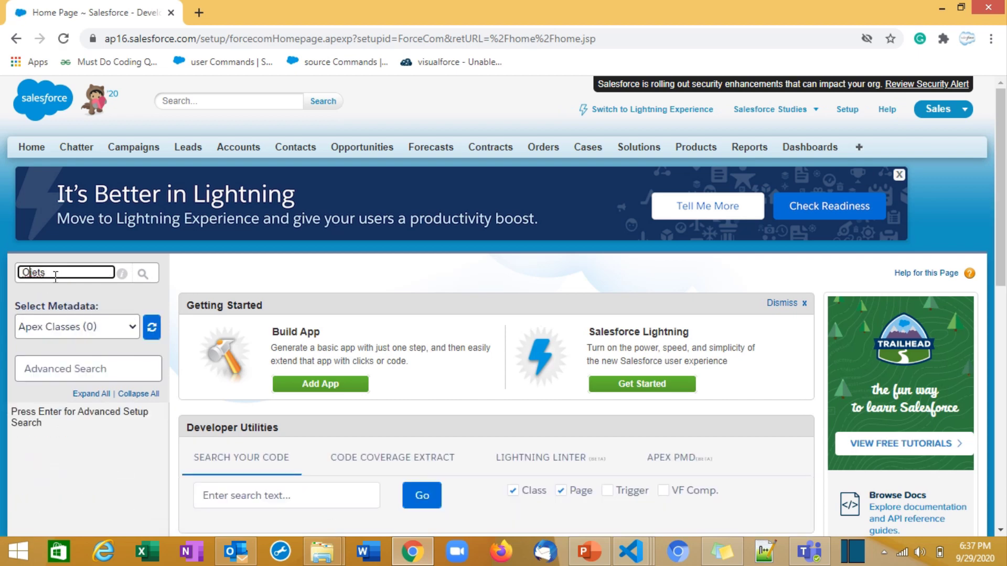
{"action": "type", "text": "bjec"}
{"action": "left_click", "coordinate": [55, 520]}
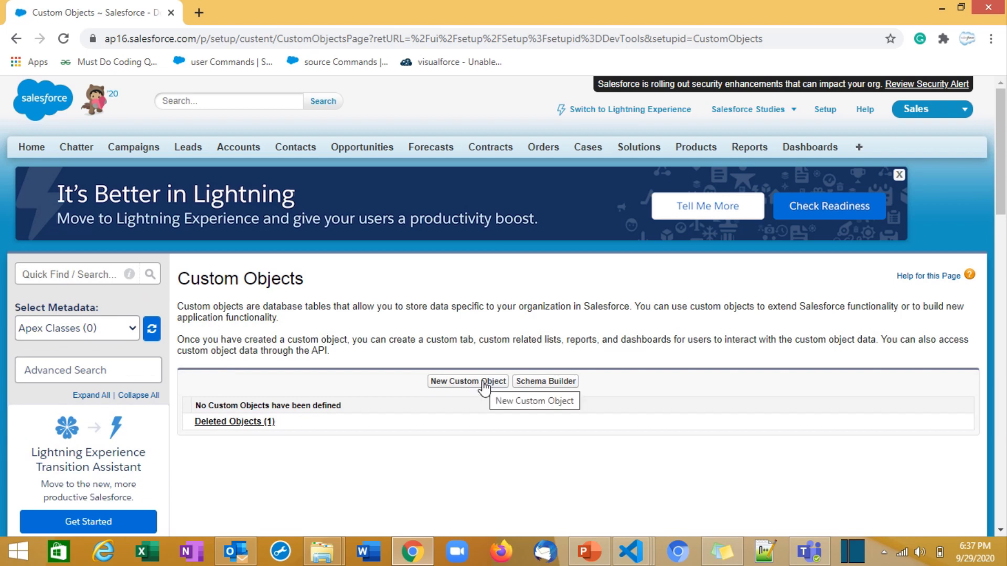
Start a new custom object and set its label to Salesforce Studies.
{"action": "left_click", "coordinate": [483, 384]}
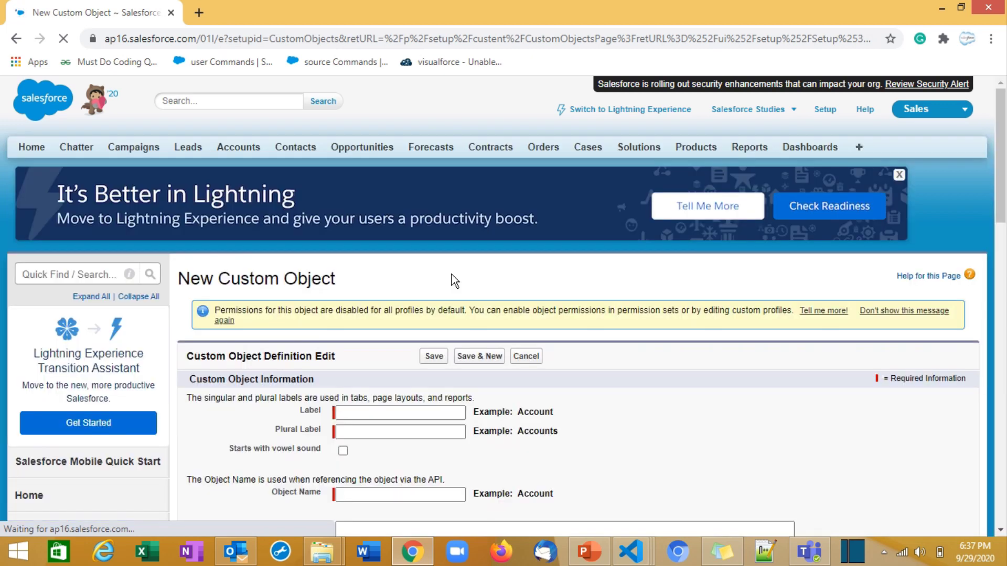
{"action": "left_click", "coordinate": [400, 412]}
{"action": "type", "text": "Sales"}
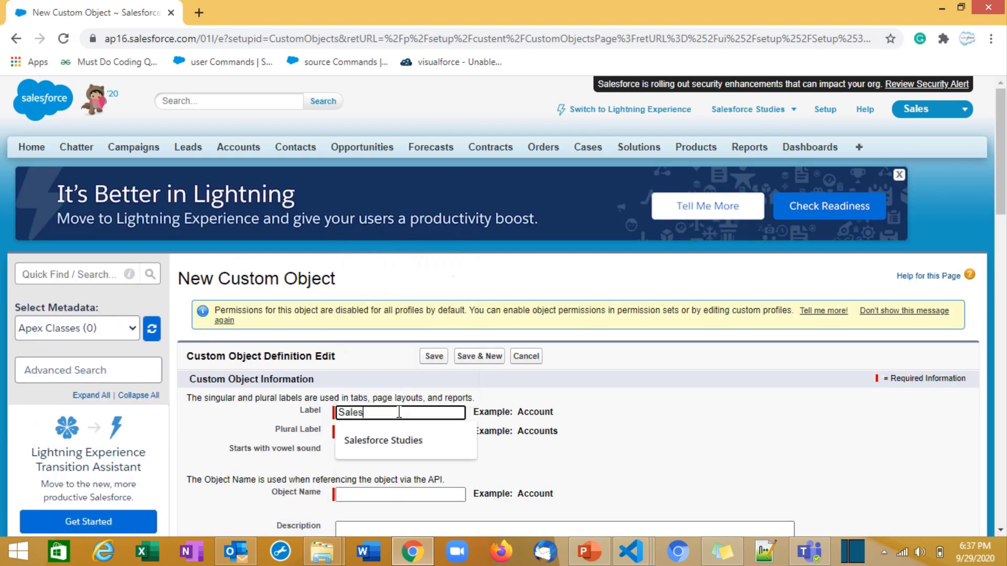
{"action": "type", "text": "force Studies"}
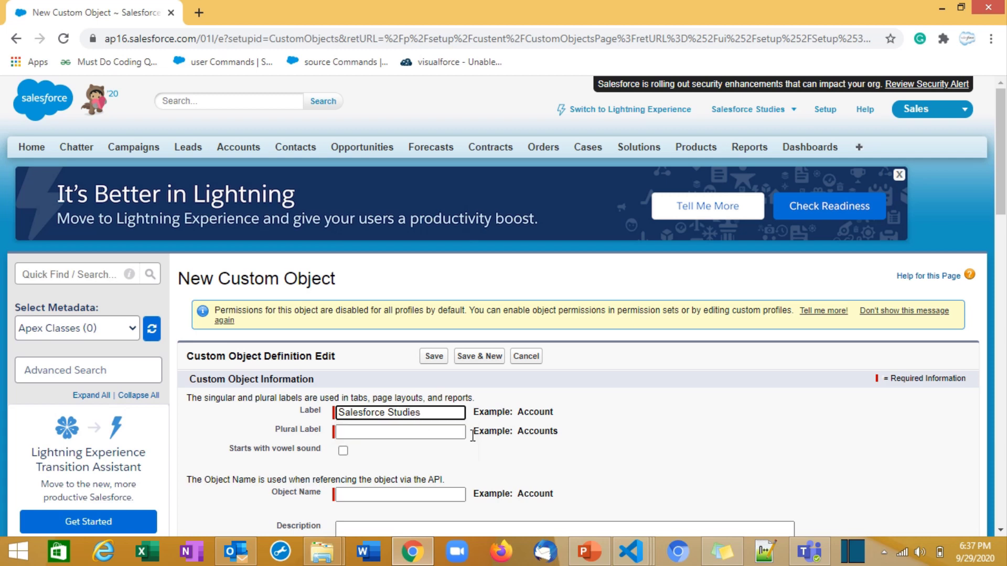
Reuse the label Salesforce Studies as the plural label and save the custom object.
{"action": "left_click", "coordinate": [423, 431]}
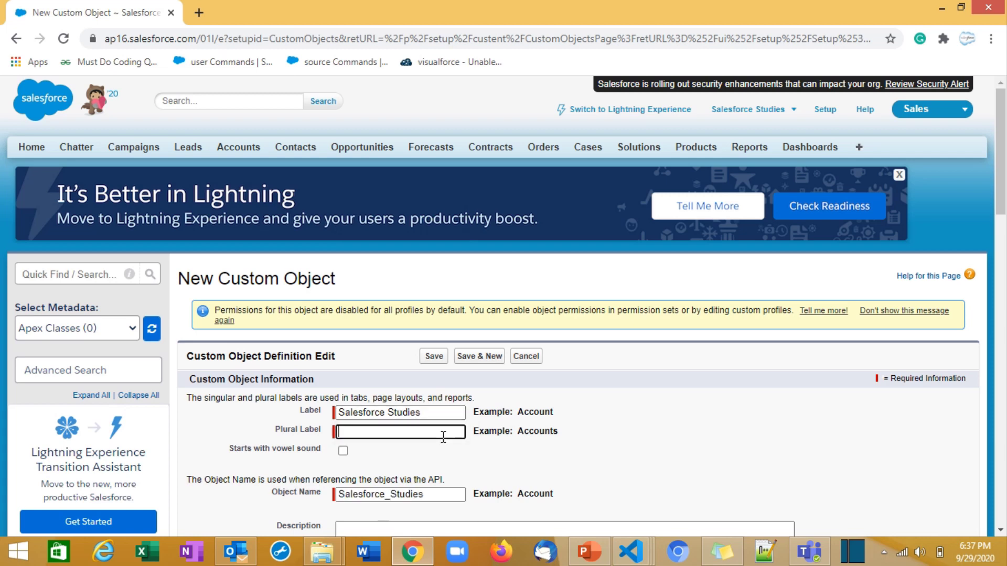
{"action": "left_click", "coordinate": [426, 414]}
{"action": "key", "text": "ctrl+a"}
{"action": "key", "text": "ctrl+c"}
{"action": "left_click", "coordinate": [419, 435]}
{"action": "key", "text": "ctrl+v"}
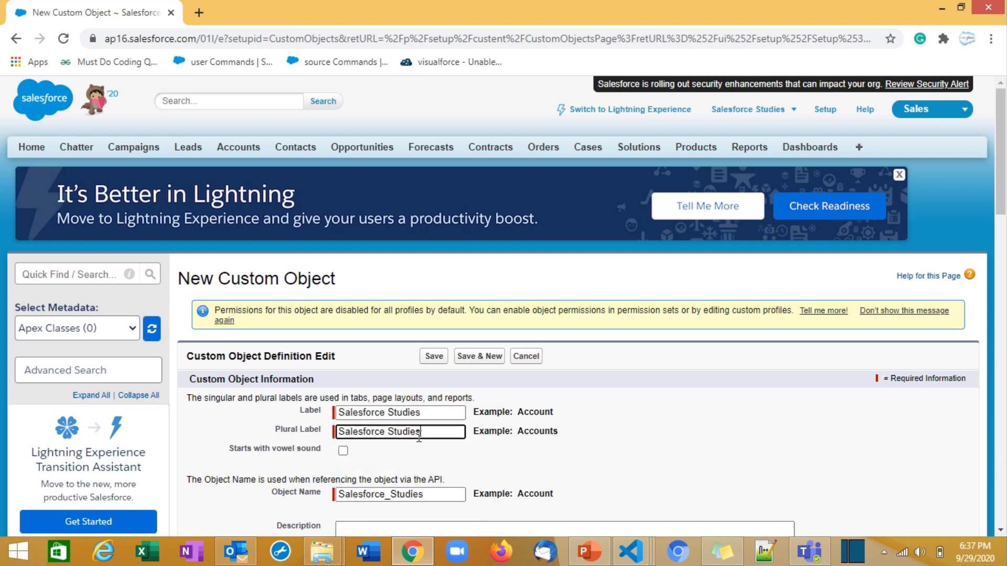
{"action": "scroll", "coordinate": [603, 303], "scroll_direction": "down", "scroll_amount": 3}
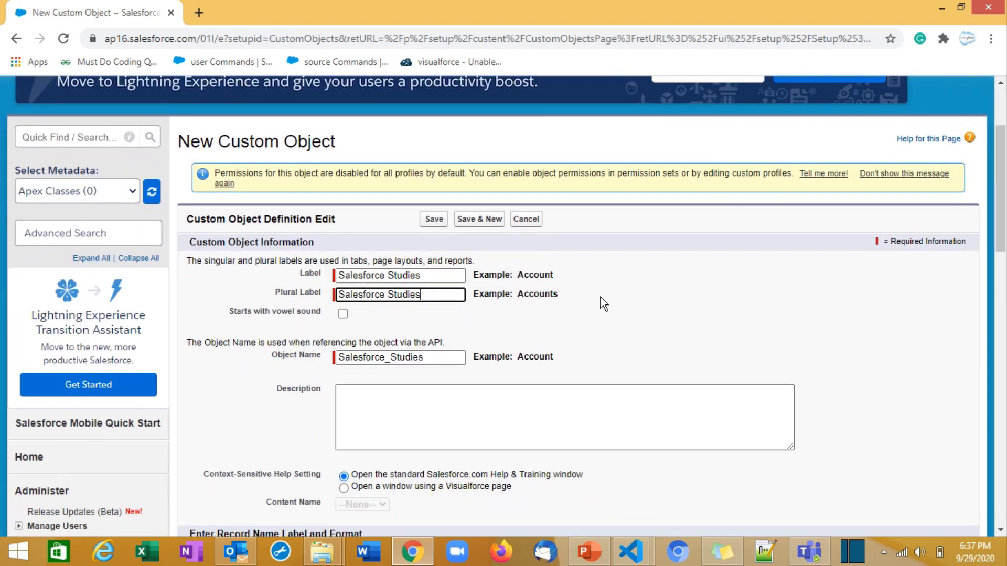
{"action": "left_click", "coordinate": [427, 357]}
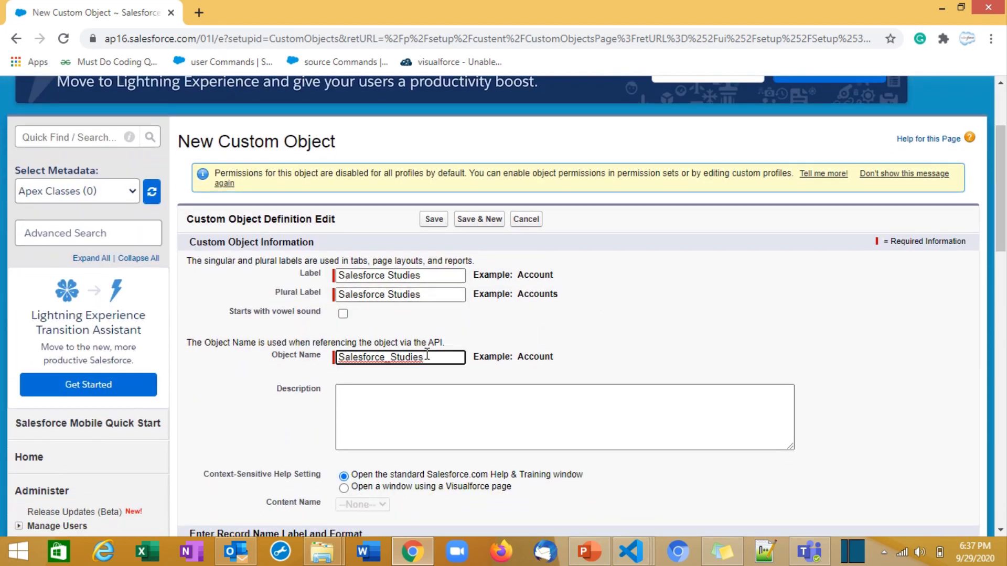
{"action": "left_click", "coordinate": [435, 224]}
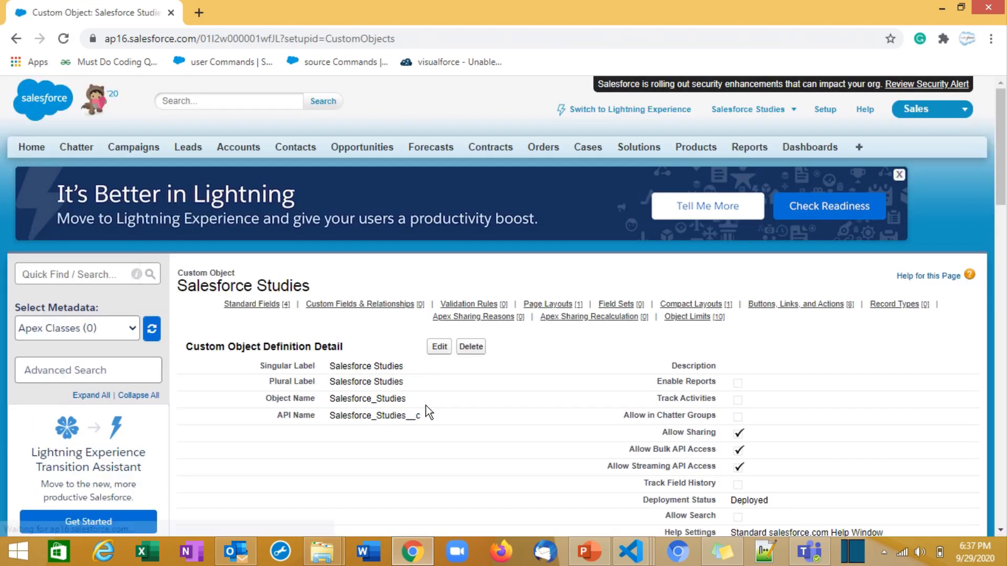
Examine the API name in the definition detail of the Salesforce Studies object.
{"action": "left_click_drag", "start_coordinate": [429, 416], "coordinate": [334, 420]}
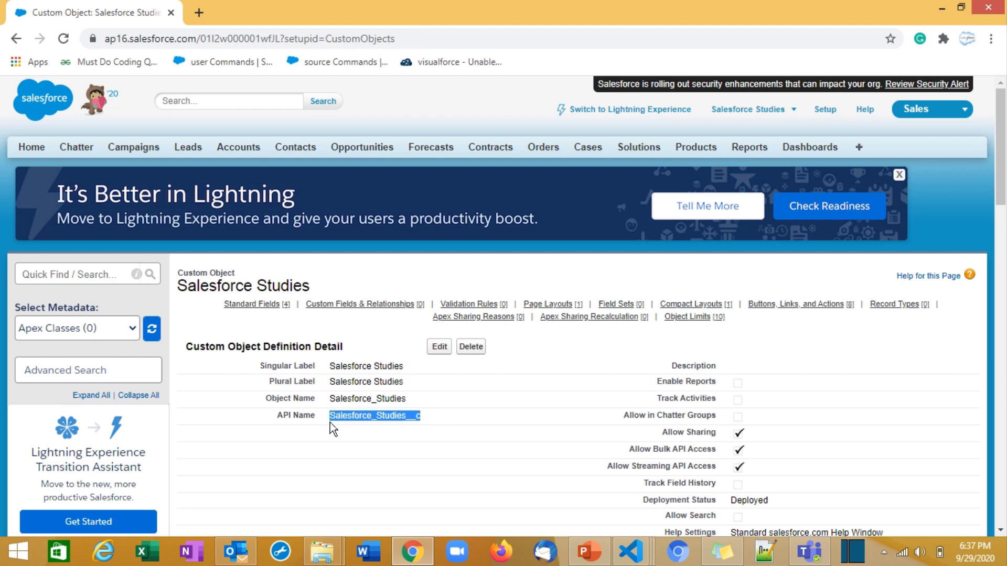
{"action": "scroll", "coordinate": [495, 227], "scroll_direction": "down", "scroll_amount": 3}
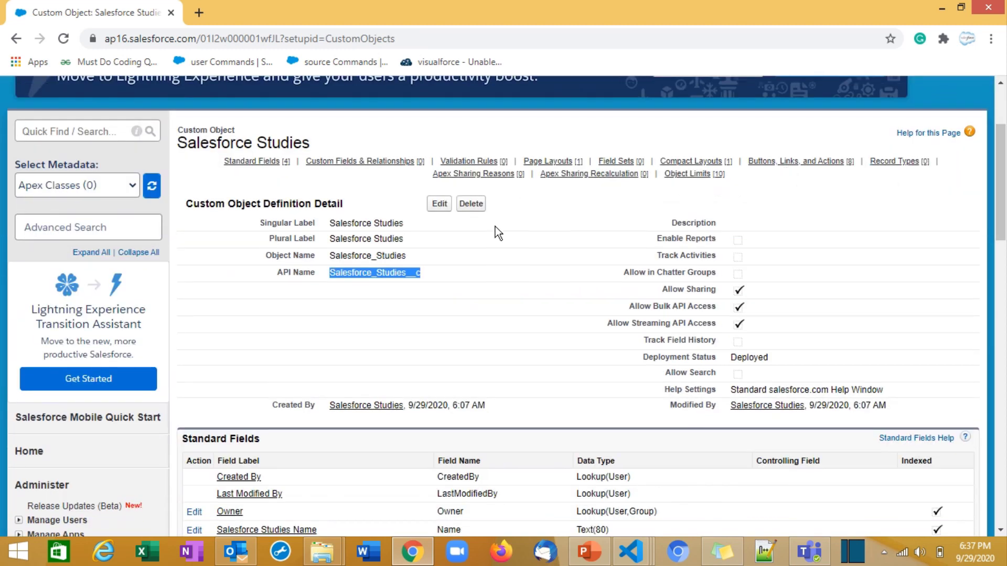
{"action": "left_click", "coordinate": [449, 268]}
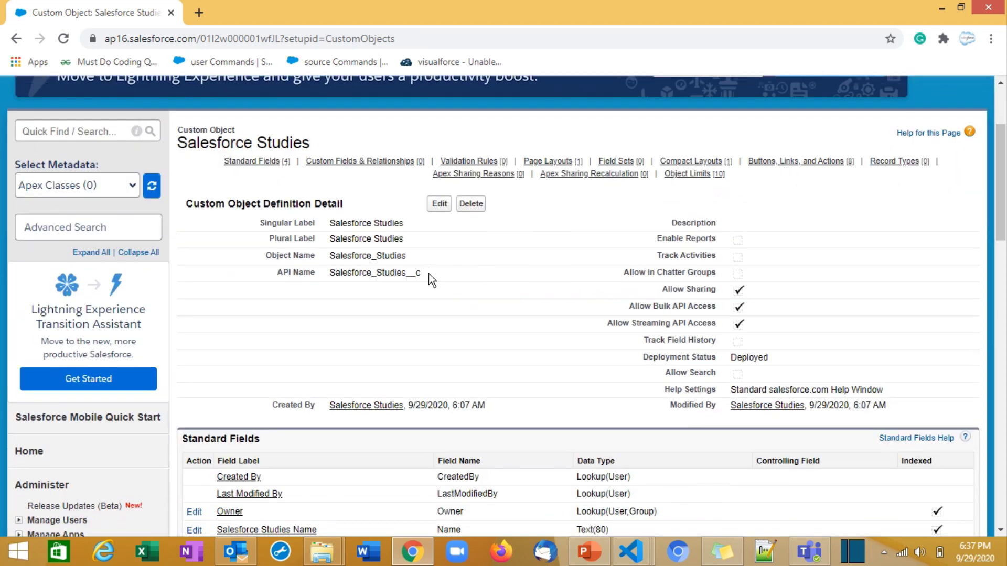
{"action": "left_click_drag", "start_coordinate": [428, 272], "coordinate": [328, 275]}
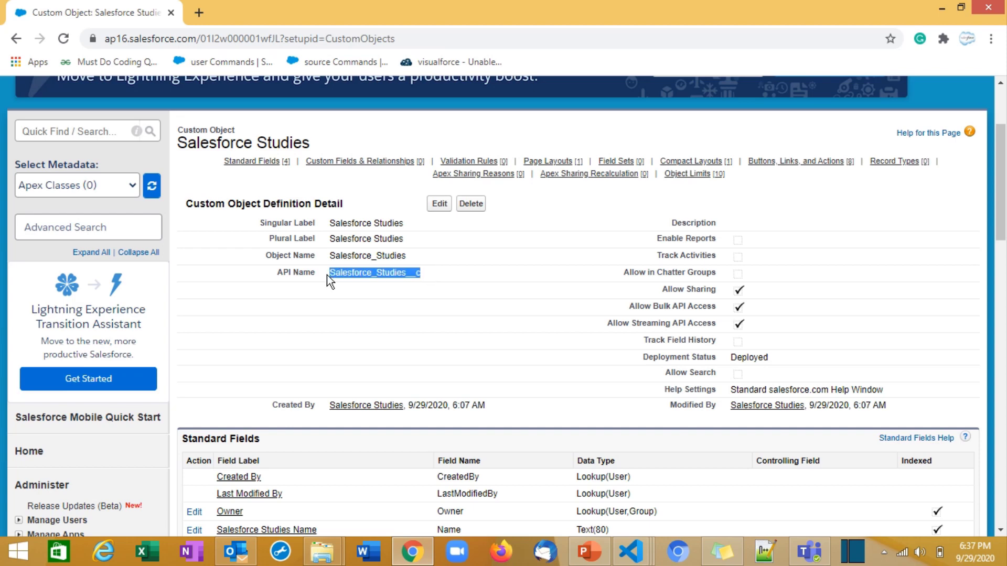
{"action": "left_click", "coordinate": [479, 130]}
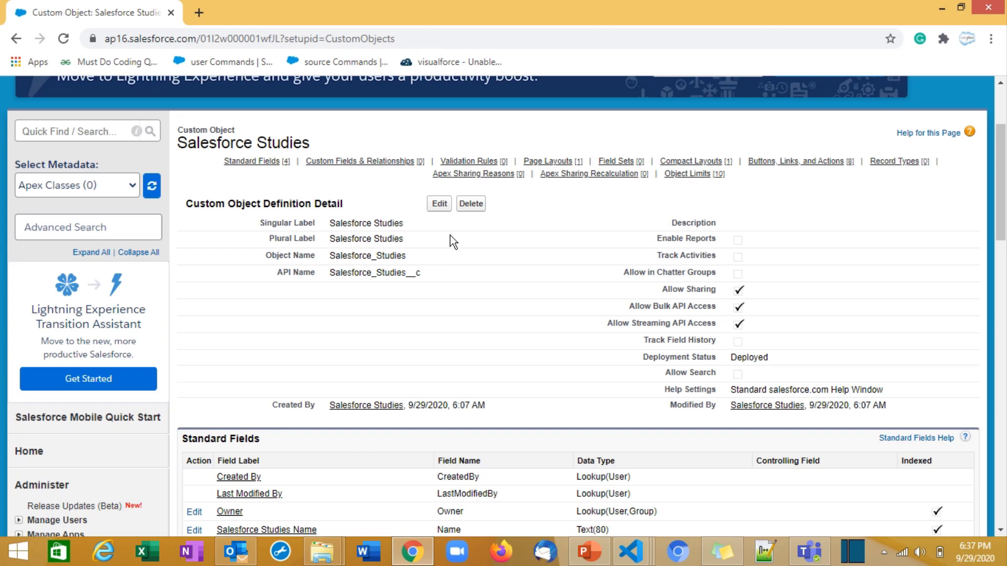
{"action": "left_click_drag", "start_coordinate": [1000, 220], "coordinate": [1001, 220]}
{"action": "left_click_drag", "start_coordinate": [422, 276], "coordinate": [330, 276]}
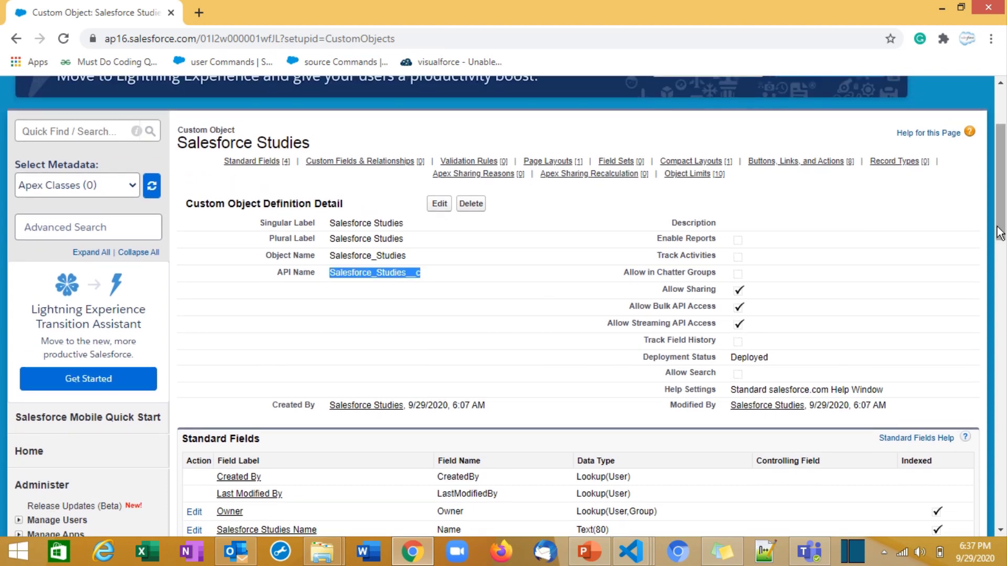
{"action": "mouse_move", "coordinate": [1000, 233]}
{"action": "left_mouse_down"}
{"action": "mouse_move", "coordinate": [1000, 219]}
{"action": "mouse_move", "coordinate": [1004, 245]}
{"action": "mouse_move", "coordinate": [1001, 201]}
{"action": "mouse_move", "coordinate": [1003, 229]}
{"action": "left_mouse_up"}
Examine the object's Standard Fields list, including the field names and data types.
{"action": "scroll", "coordinate": [1003, 229], "scroll_direction": "down", "scroll_amount": 2}
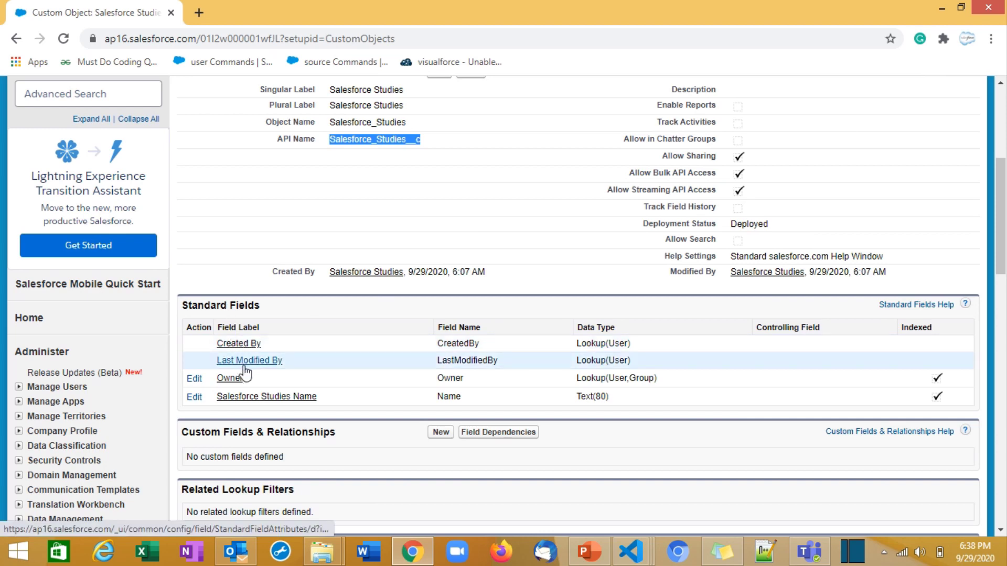
{"action": "double_click", "coordinate": [228, 308]}
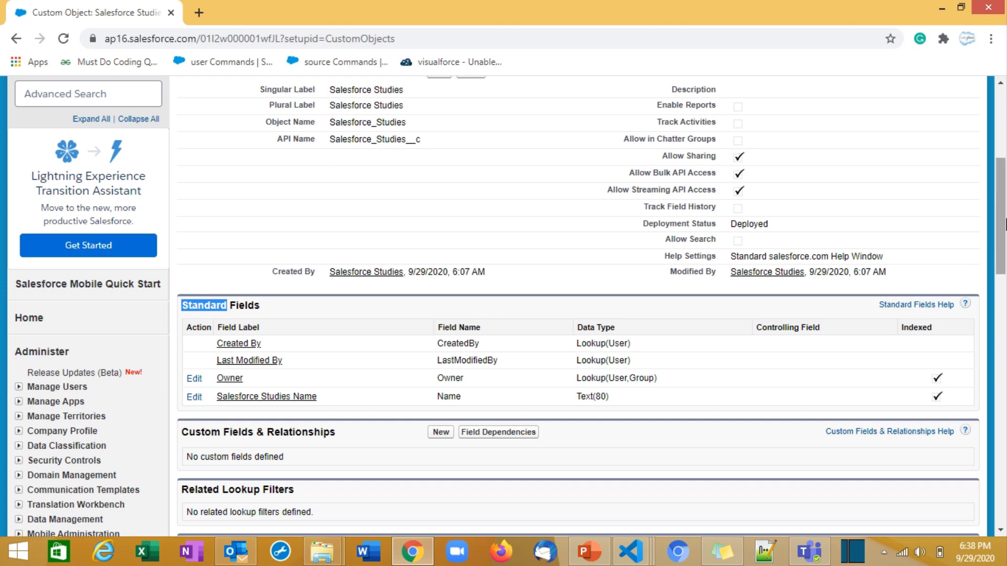
{"action": "scroll", "coordinate": [1004, 224], "scroll_direction": "down", "scroll_amount": 1}
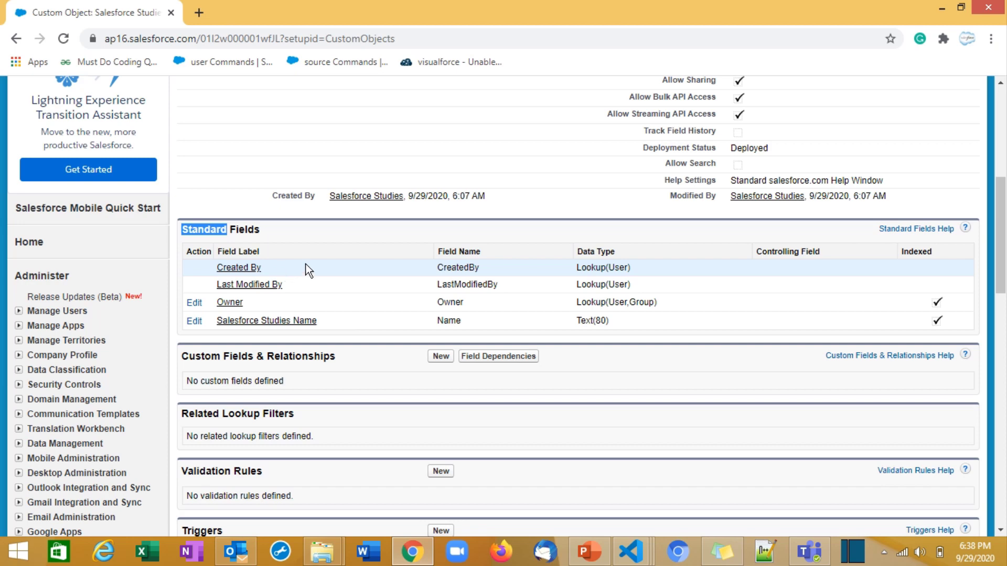
{"action": "left_click_drag", "start_coordinate": [437, 252], "coordinate": [477, 252]}
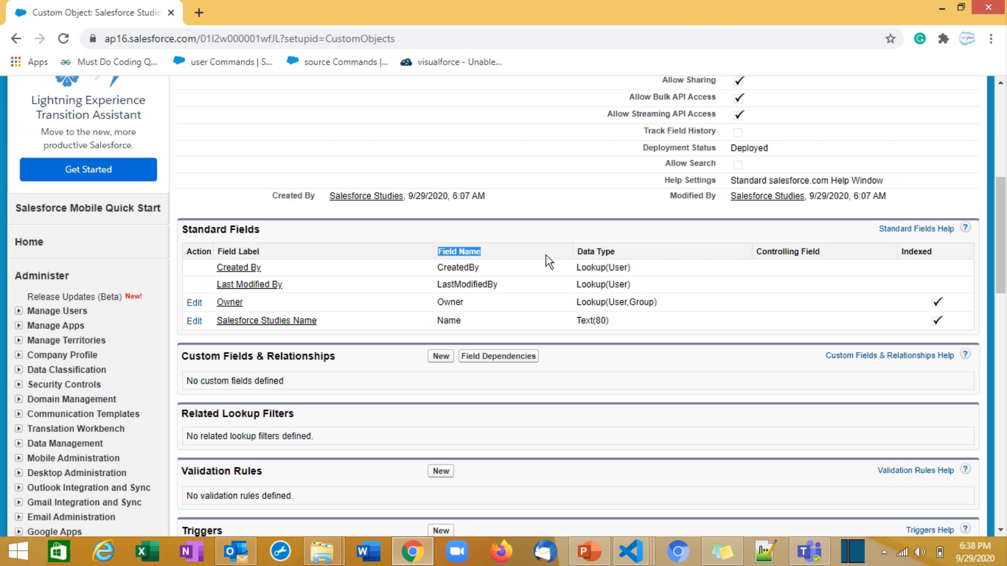
{"action": "mouse_move", "coordinate": [618, 253]}
{"action": "left_mouse_down"}
{"action": "mouse_move", "coordinate": [566, 253]}
{"action": "mouse_move", "coordinate": [631, 268]}
{"action": "left_mouse_up"}
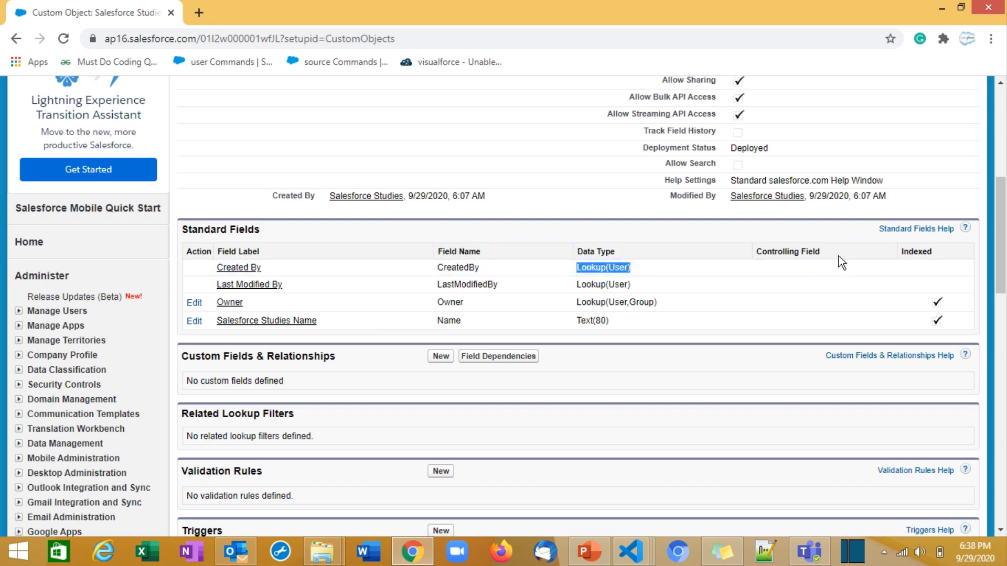
{"action": "scroll", "coordinate": [817, 267], "scroll_direction": "down", "scroll_amount": 1}
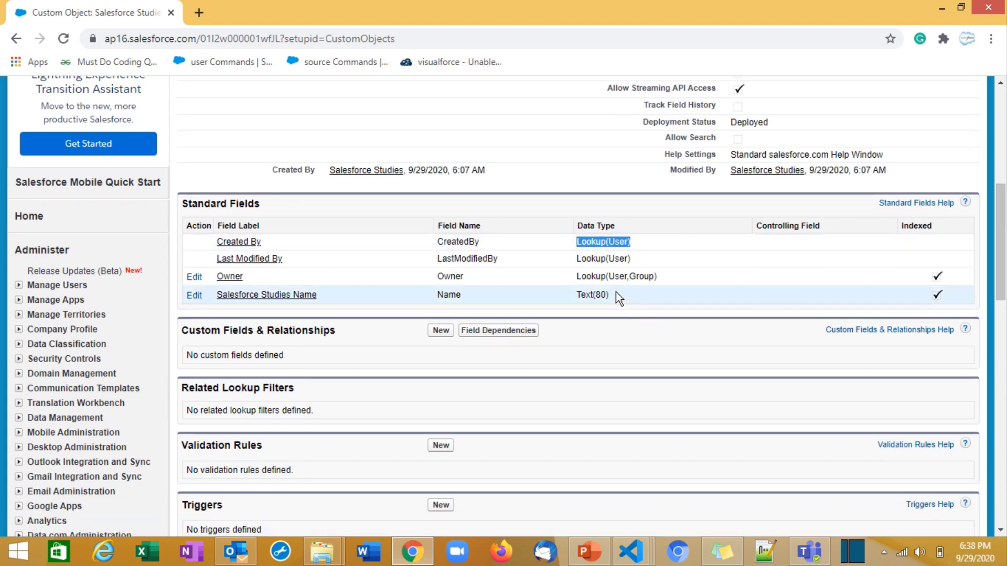
{"action": "left_click_drag", "start_coordinate": [616, 292], "coordinate": [575, 292]}
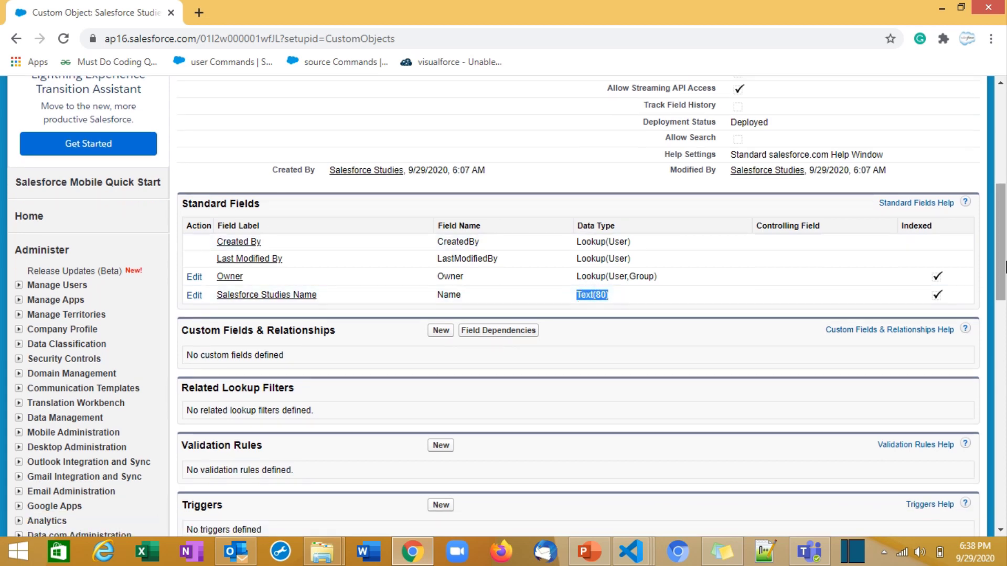
{"action": "scroll", "coordinate": [622, 247], "scroll_direction": "down", "scroll_amount": 2}
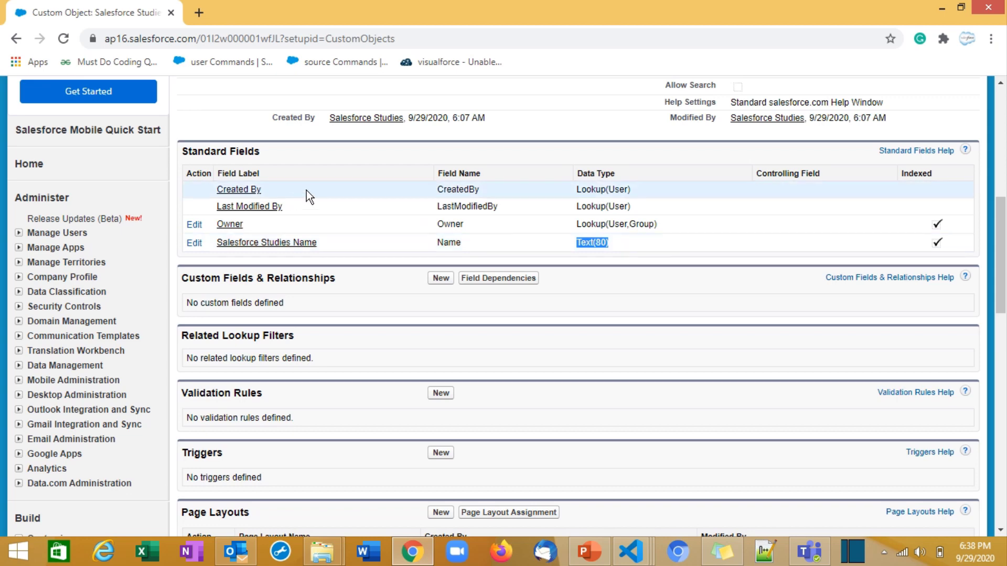
{"action": "left_click_drag", "start_coordinate": [328, 191], "coordinate": [404, 278]}
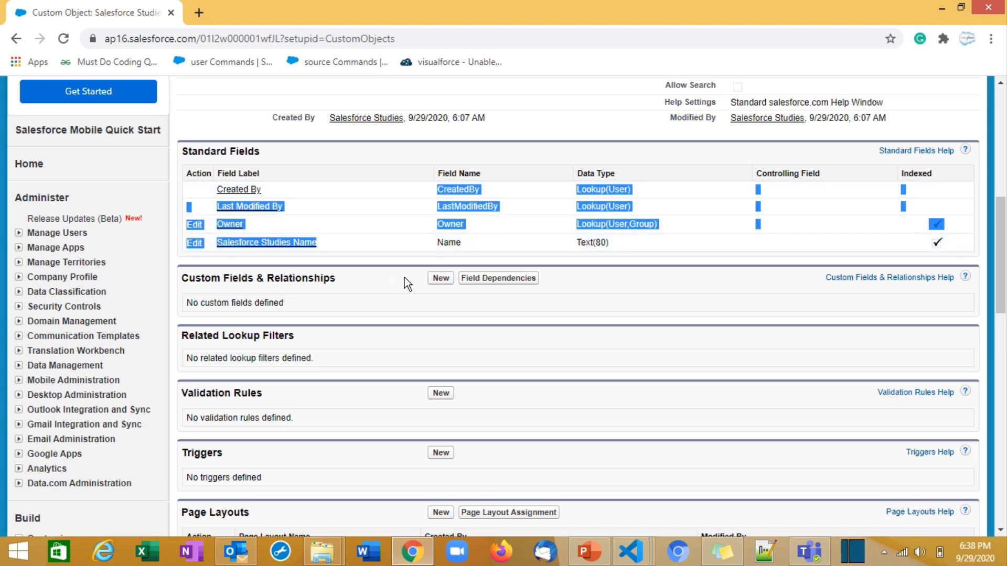
{"action": "left_click", "coordinate": [364, 280]}
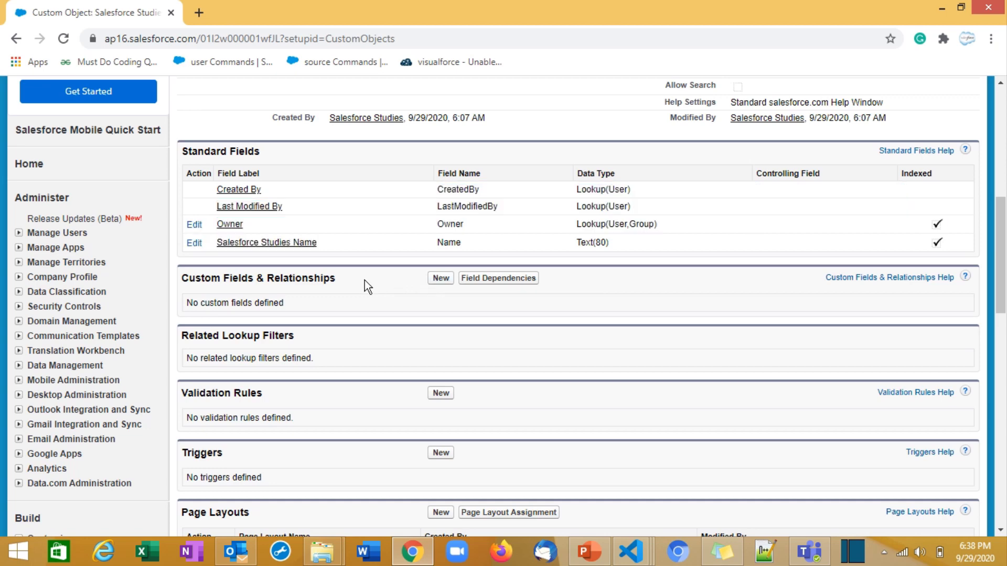
Start a new custom field on the Salesforce Studies object, choose the Number data type and proceed to its details.
{"action": "left_click_drag", "start_coordinate": [367, 285], "coordinate": [242, 286]}
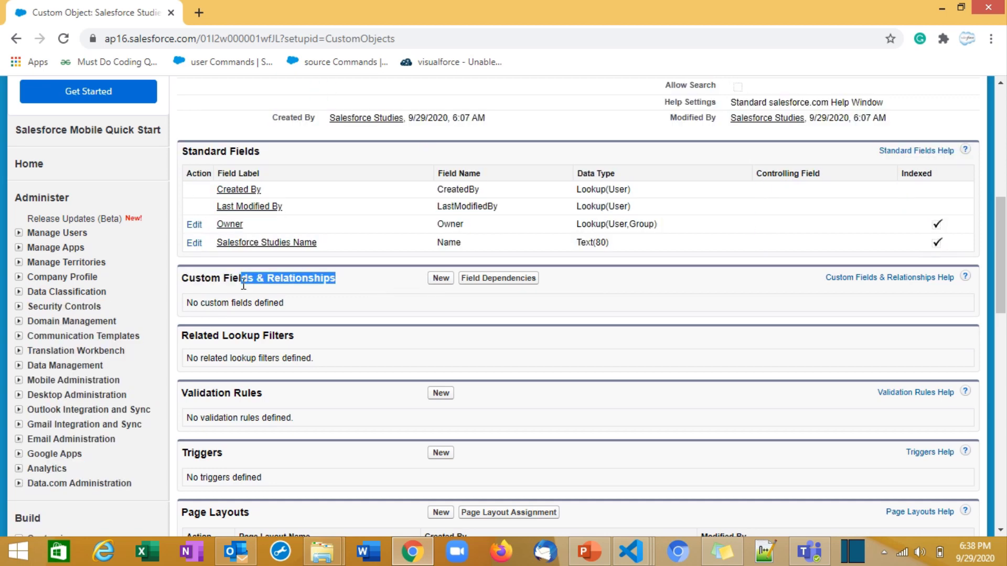
{"action": "left_click", "coordinate": [441, 283]}
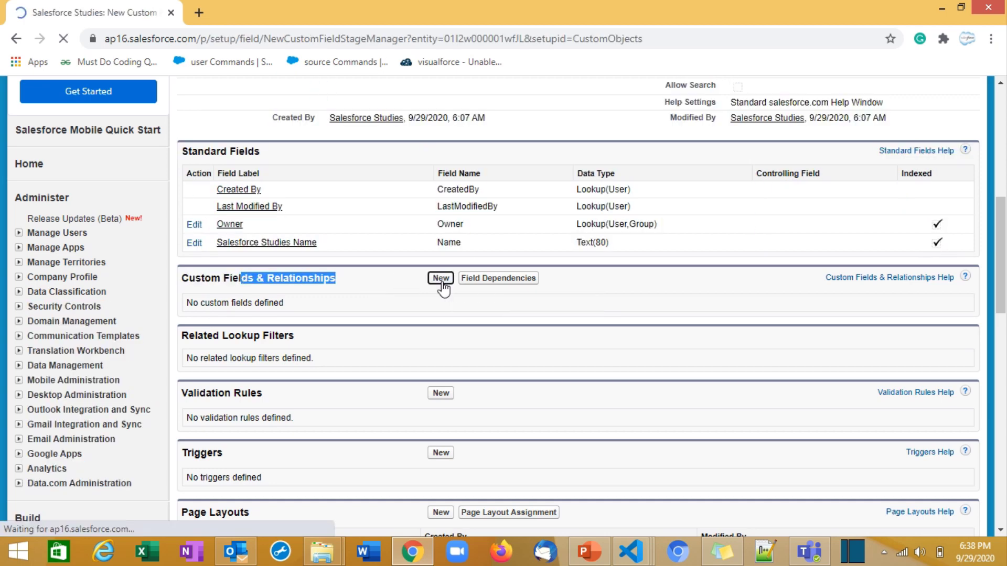
{"action": "scroll", "coordinate": [343, 222], "scroll_direction": "down", "scroll_amount": 7}
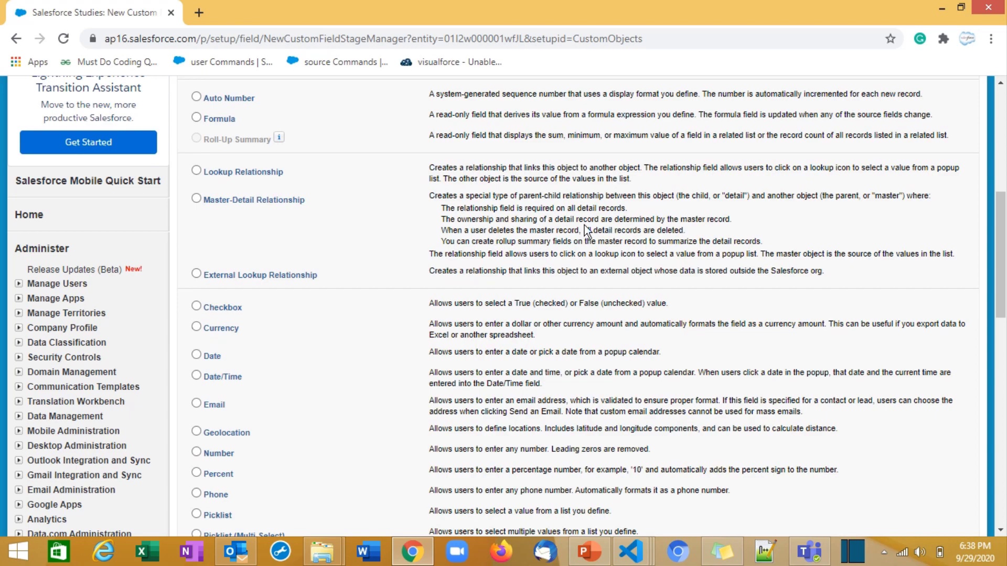
{"action": "scroll", "coordinate": [226, 367], "scroll_direction": "down", "scroll_amount": 2}
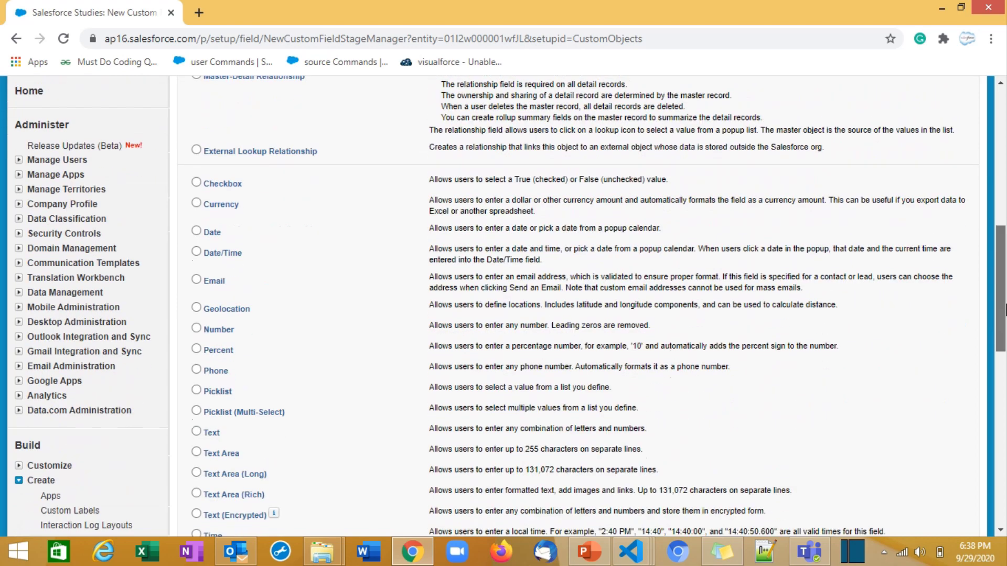
{"action": "left_click", "coordinate": [218, 331]}
{"action": "scroll", "coordinate": [968, 292], "scroll_direction": "down", "scroll_amount": 5}
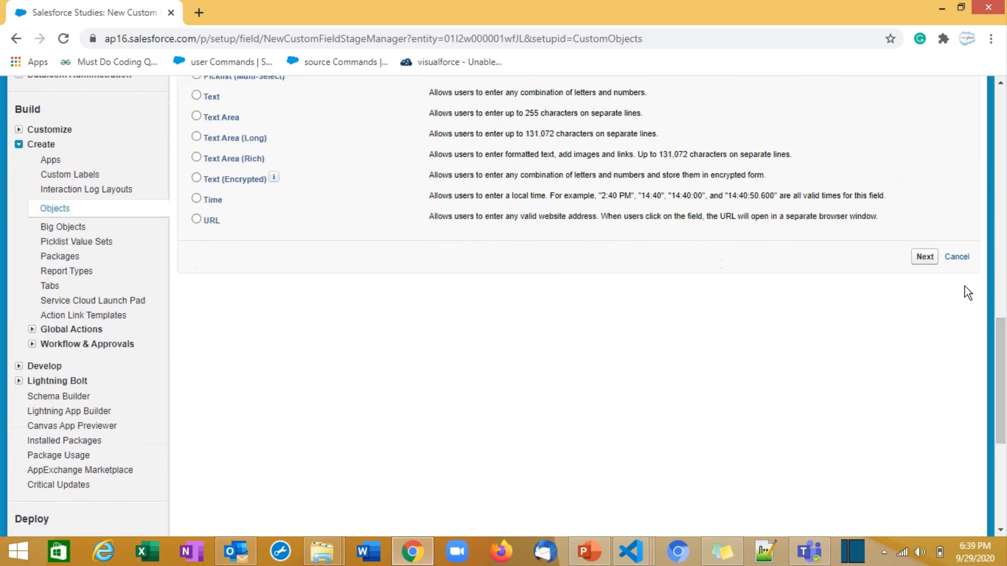
{"action": "left_click", "coordinate": [931, 263]}
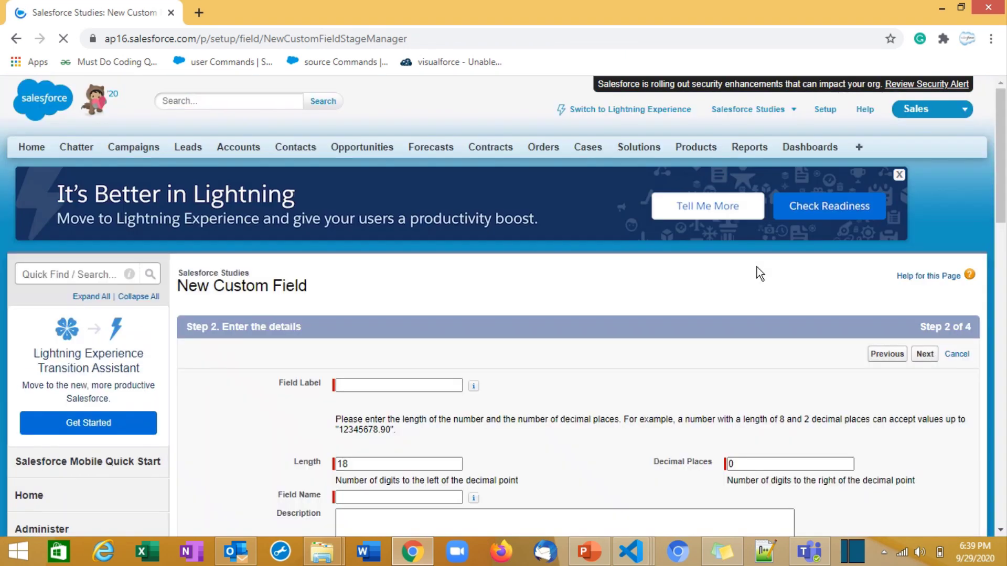
Label the number field Count, keep length 18, 0 decimal places and field name Count, and proceed to field-level security.
{"action": "left_click", "coordinate": [421, 385]}
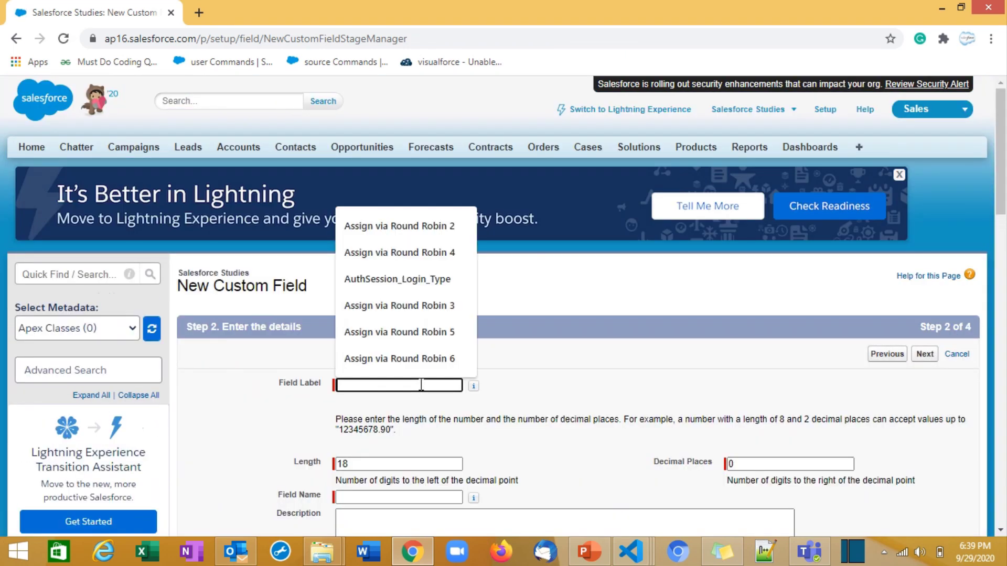
{"action": "type", "text": "Count"}
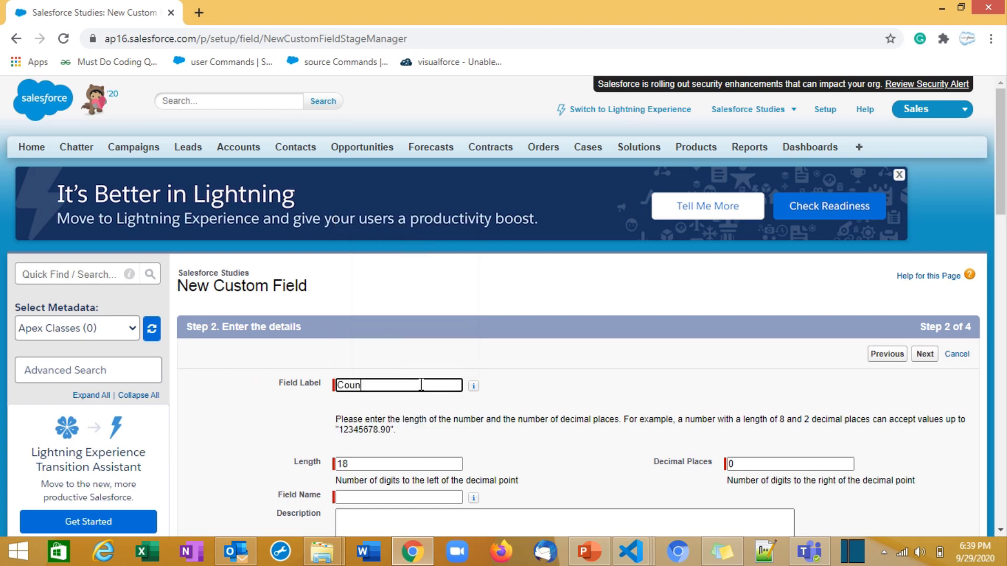
{"action": "left_click", "coordinate": [429, 465]}
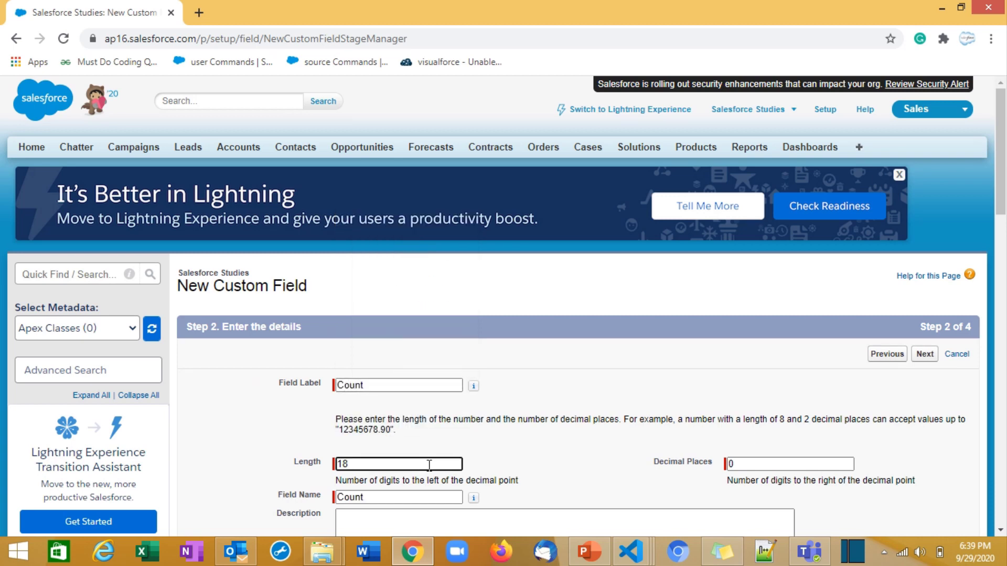
{"action": "left_click", "coordinate": [745, 464]}
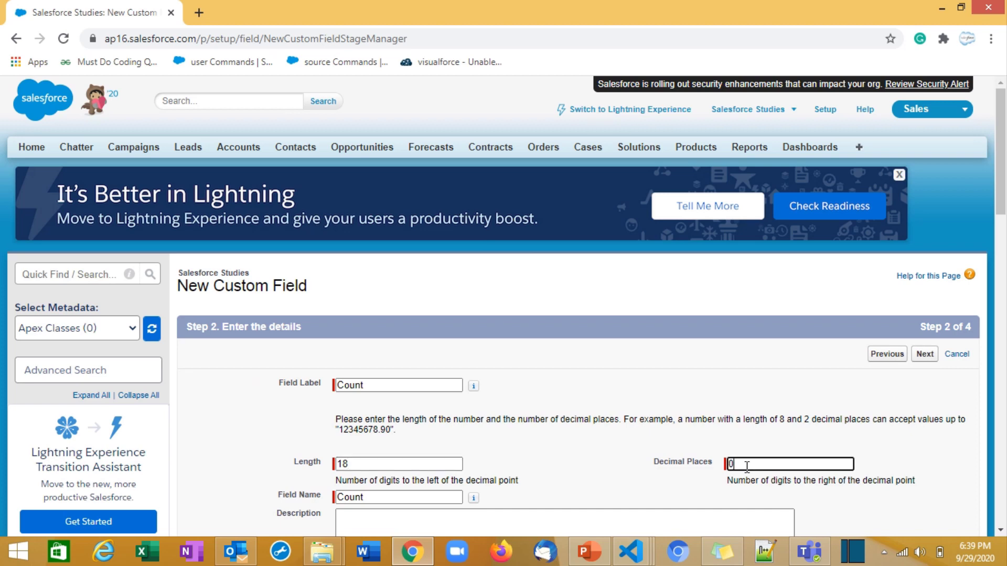
{"action": "scroll", "coordinate": [835, 292], "scroll_direction": "down", "scroll_amount": 2}
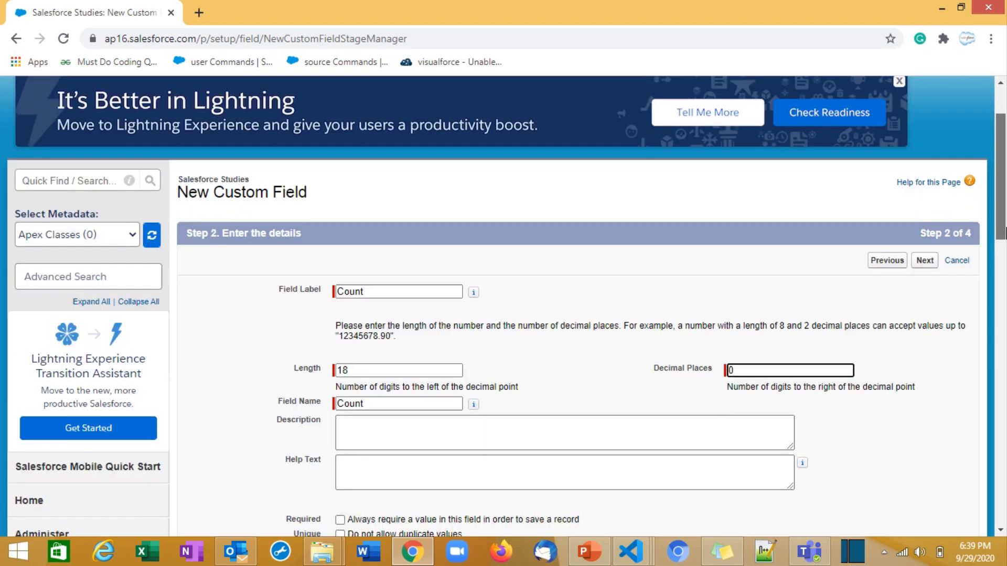
{"action": "scroll", "coordinate": [741, 335], "scroll_direction": "down", "scroll_amount": 2}
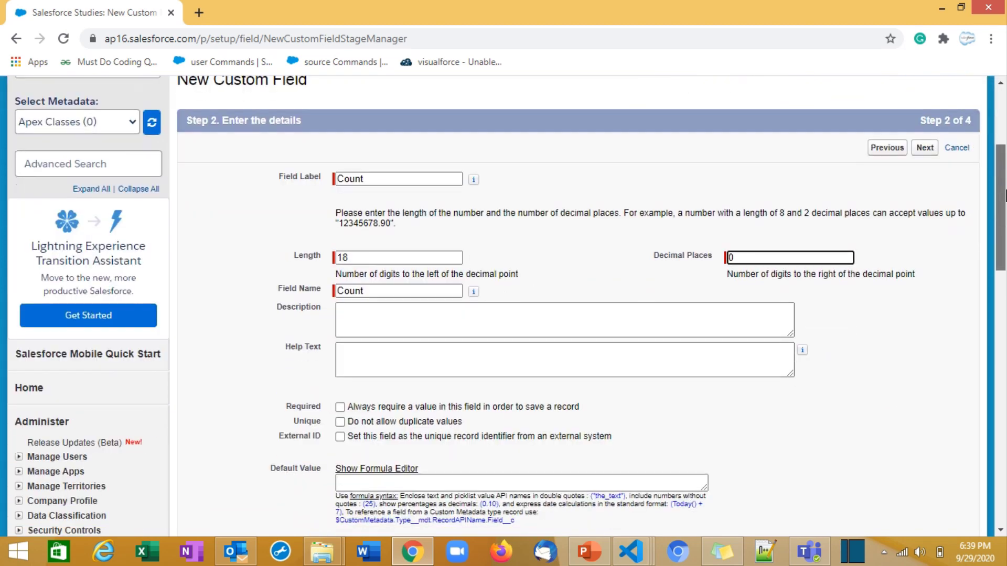
{"action": "left_click", "coordinate": [420, 294]}
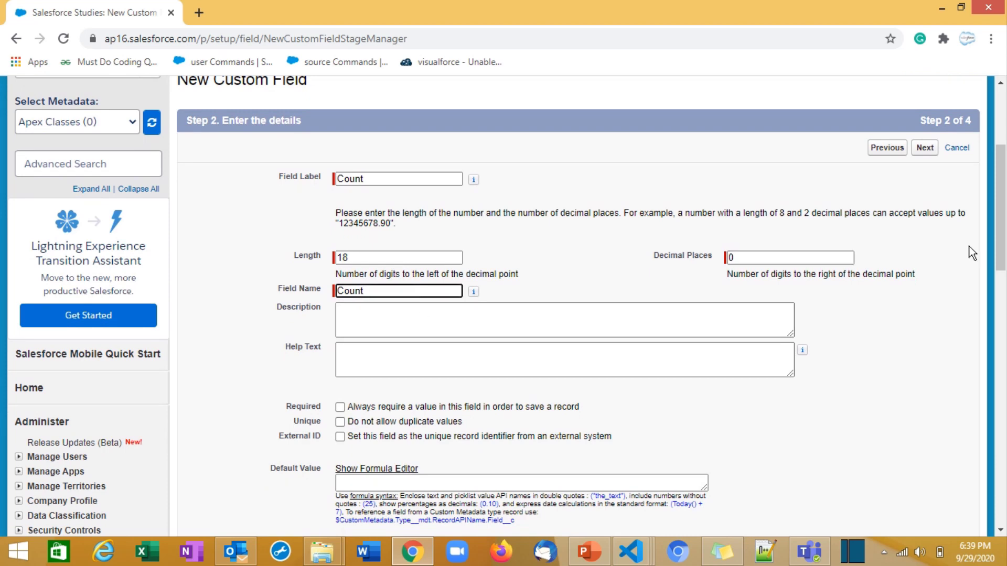
{"action": "left_click_drag", "start_coordinate": [1001, 257], "coordinate": [1004, 299]}
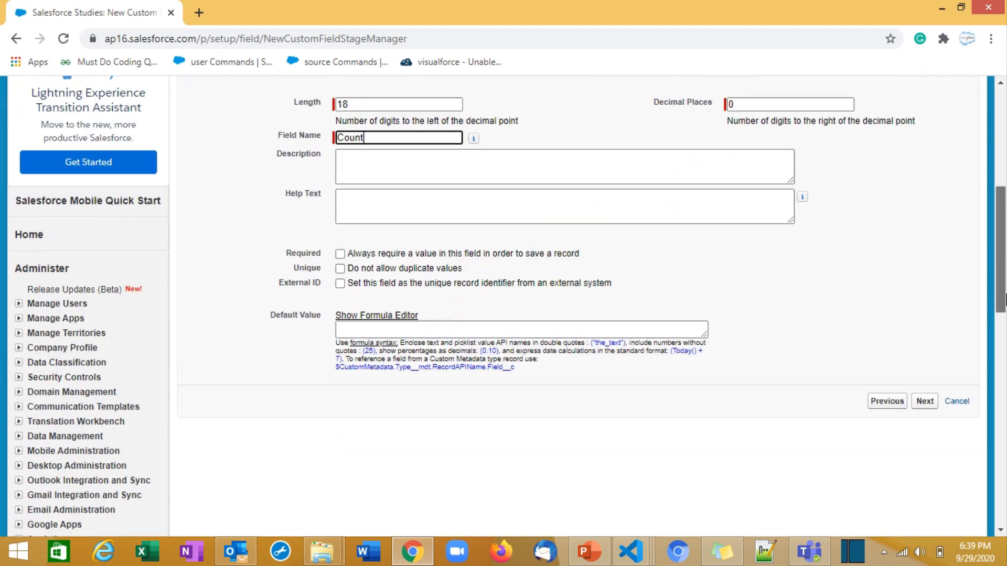
{"action": "left_click", "coordinate": [926, 403]}
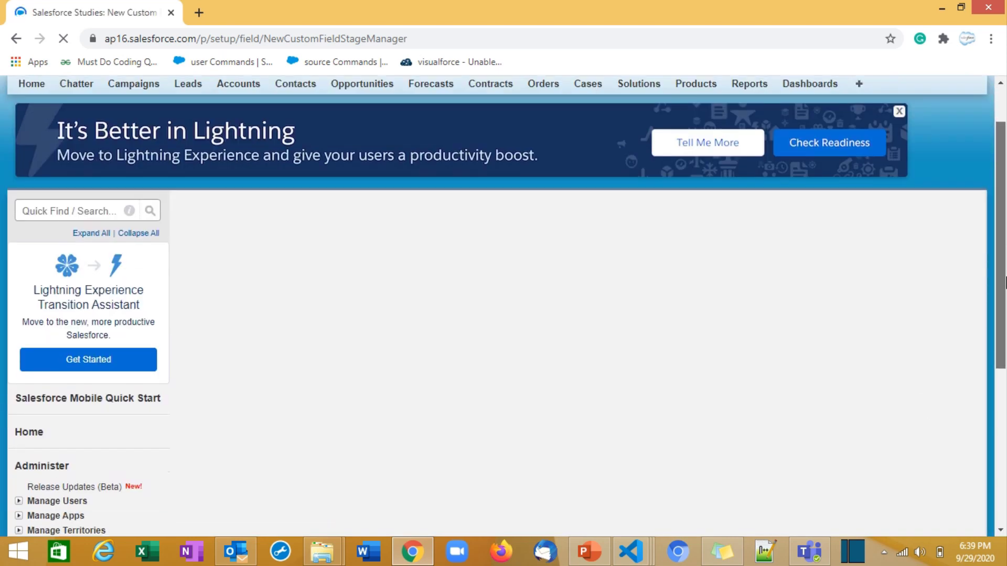
Make the Count field visible to all profiles, keep it on the Salesforce Studies Layout and save it.
{"action": "left_click_drag", "start_coordinate": [1005, 278], "coordinate": [1006, 378]}
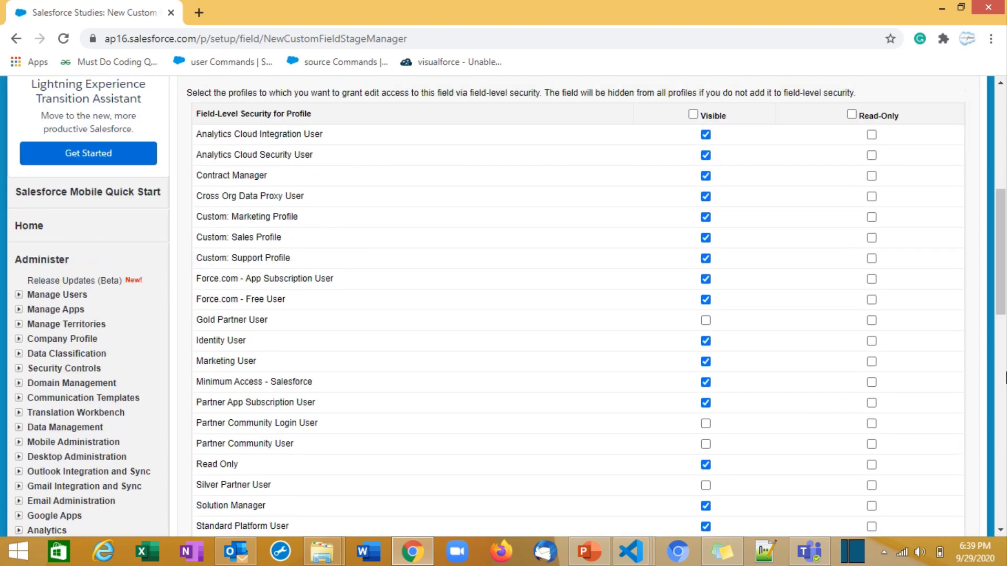
{"action": "left_click", "coordinate": [693, 115]}
{"action": "scroll", "coordinate": [933, 199], "scroll_direction": "down", "scroll_amount": 9}
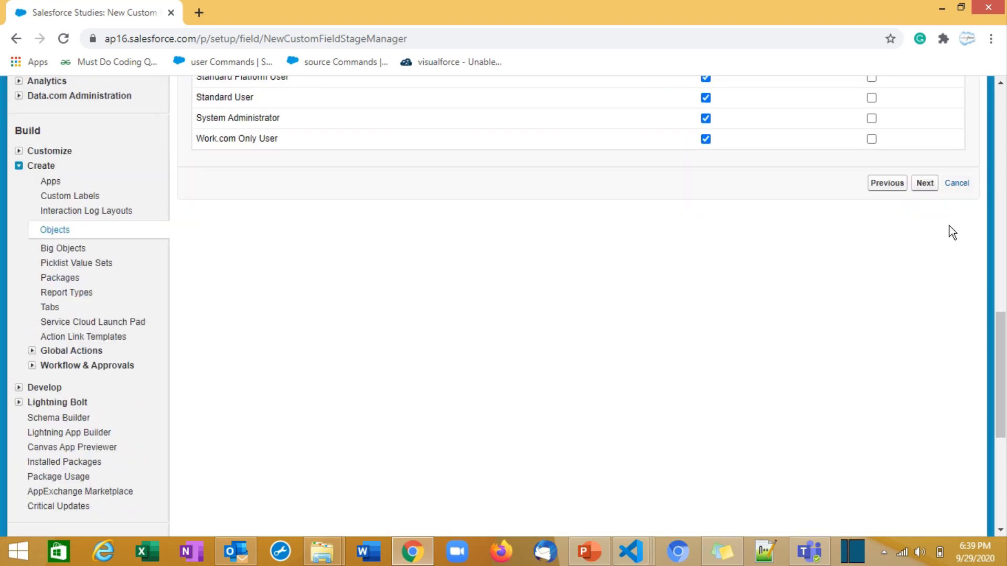
{"action": "left_click", "coordinate": [918, 183]}
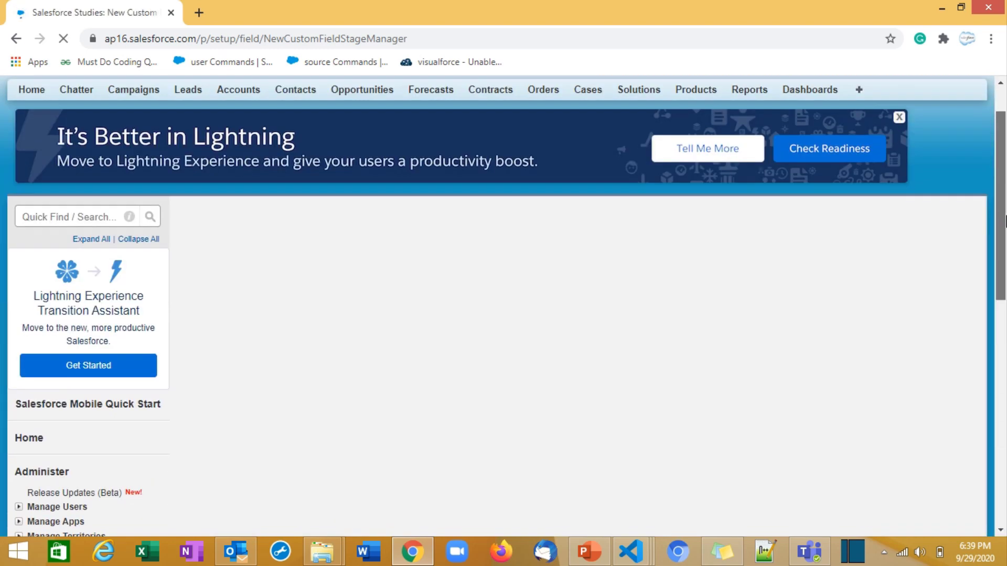
{"action": "left_click_drag", "start_coordinate": [1005, 214], "coordinate": [1005, 240]}
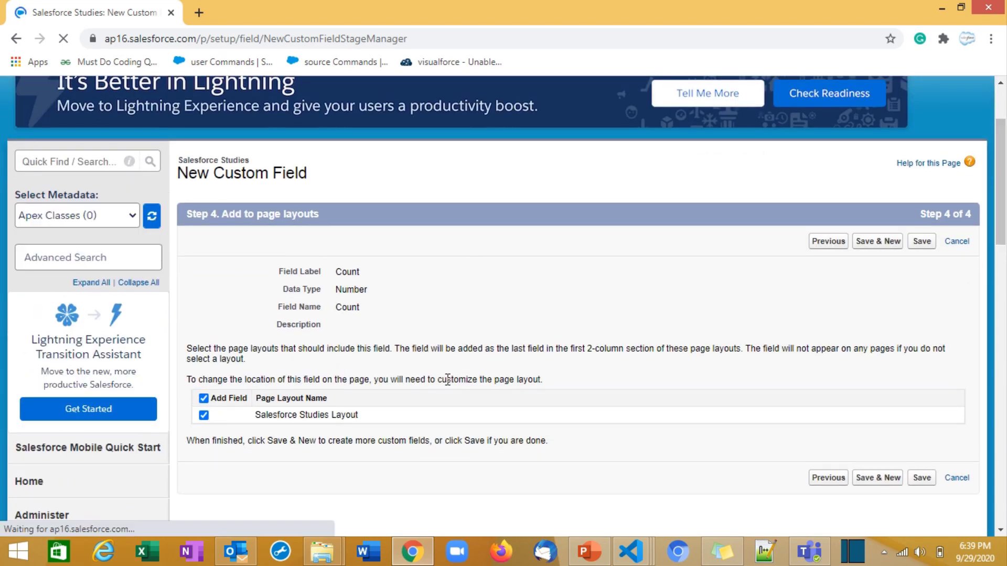
{"action": "left_click", "coordinate": [921, 242]}
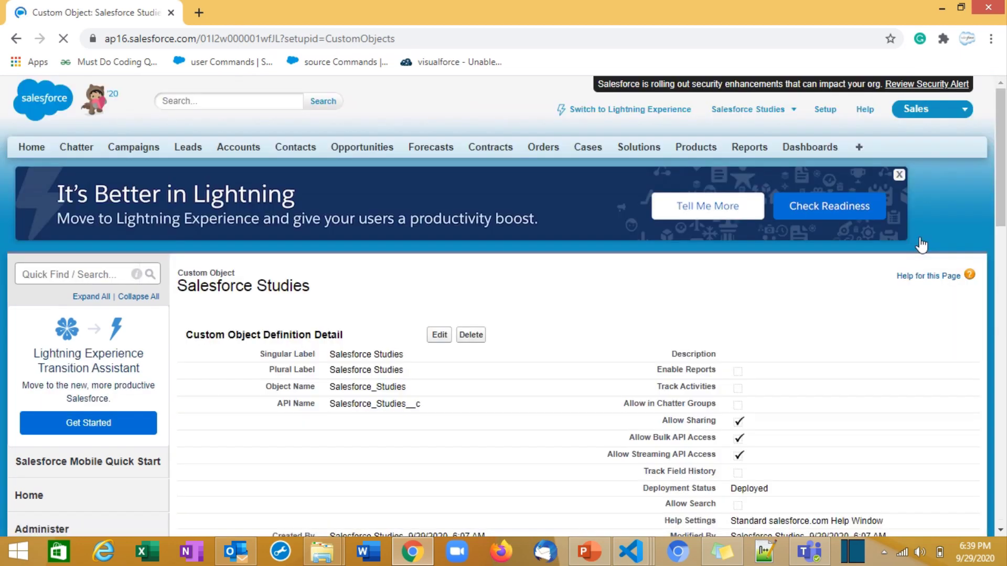
Examine the Count field's entry under Custom Fields & Relationships and review the Salesforce Studies object definition.
{"action": "scroll", "coordinate": [425, 308], "scroll_direction": "down", "scroll_amount": 10}
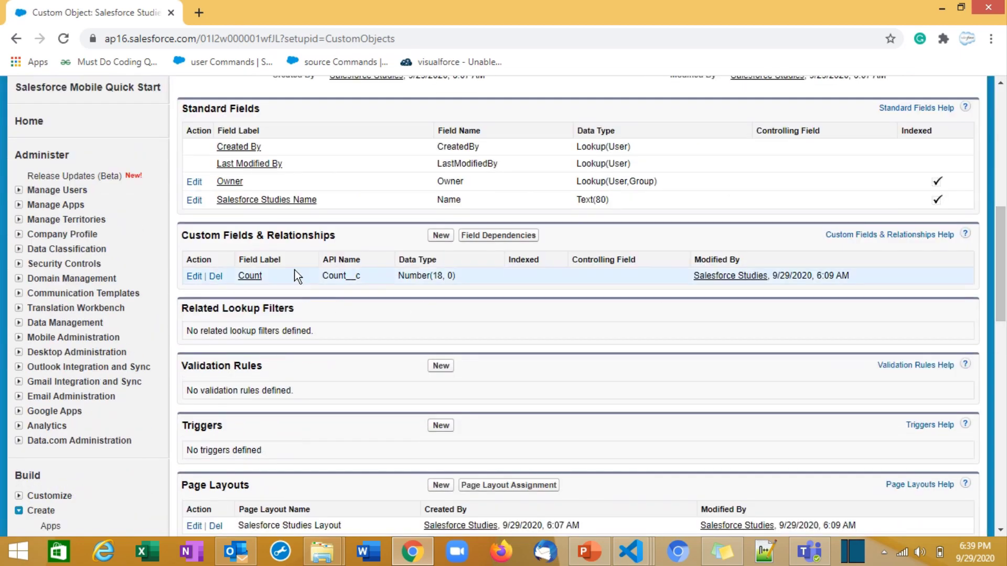
{"action": "left_click_drag", "start_coordinate": [294, 275], "coordinate": [200, 270]}
{"action": "left_click_drag", "start_coordinate": [994, 269], "coordinate": [1004, 233]}
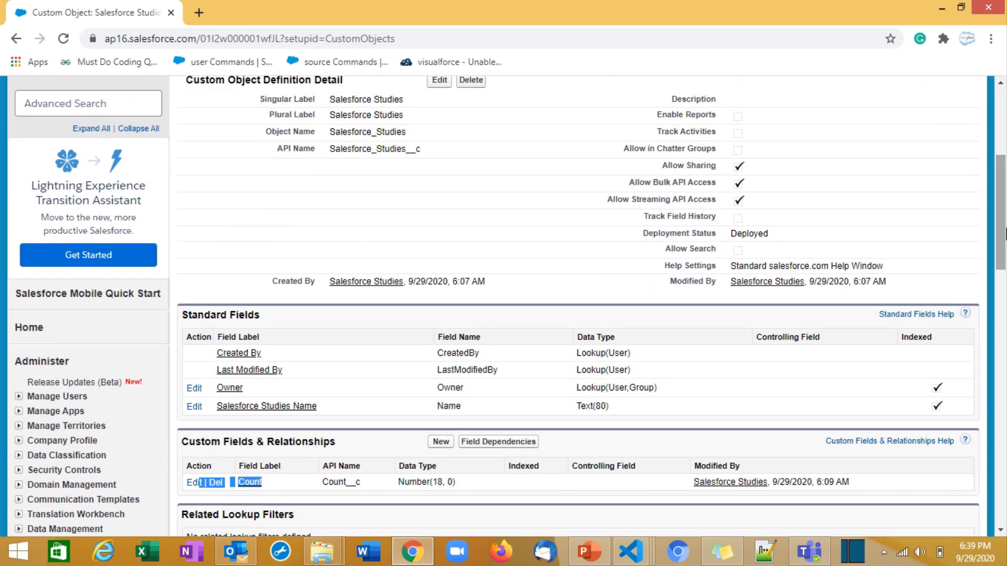
{"action": "left_click_drag", "start_coordinate": [1004, 233], "coordinate": [1002, 111]}
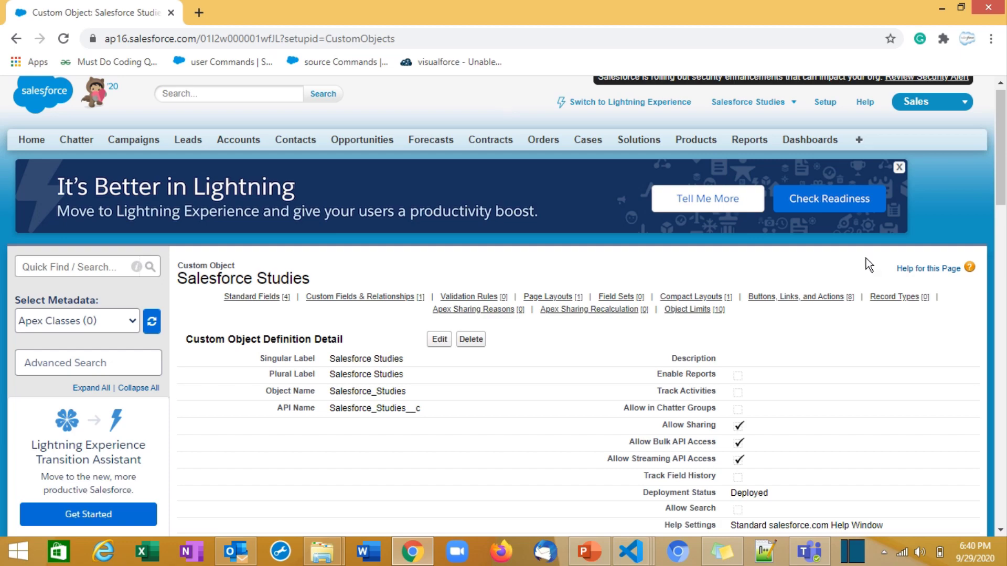
{"action": "mouse_move", "coordinate": [1000, 144]}
{"action": "left_mouse_down"}
{"action": "mouse_move", "coordinate": [1000, 200]}
{"action": "mouse_move", "coordinate": [1000, 142]}
{"action": "left_mouse_up"}
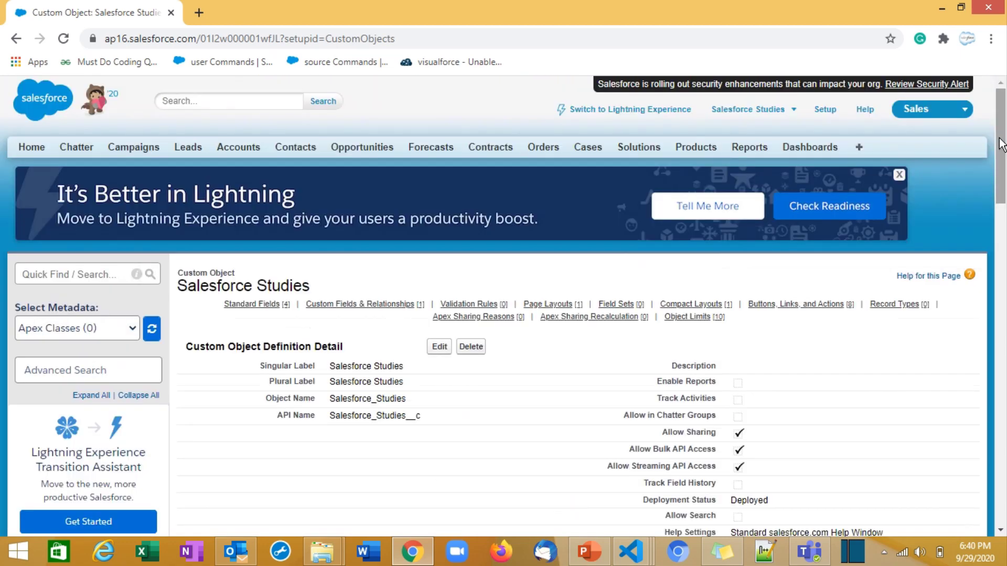
Find the Tabs setup page using the search term Tabs and start a new custom object tab.
{"action": "left_click", "coordinate": [82, 274]}
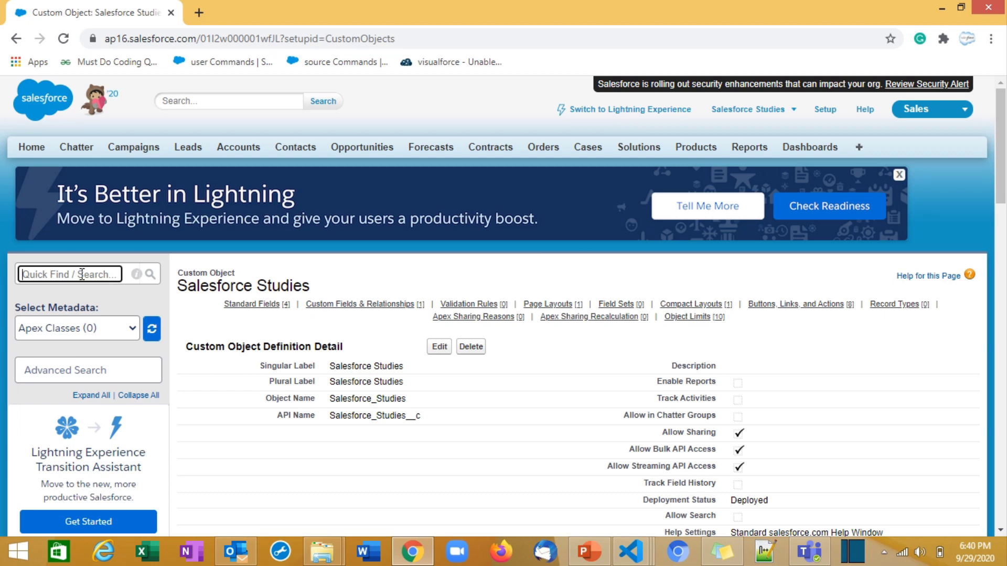
{"action": "type", "text": "Tabs"}
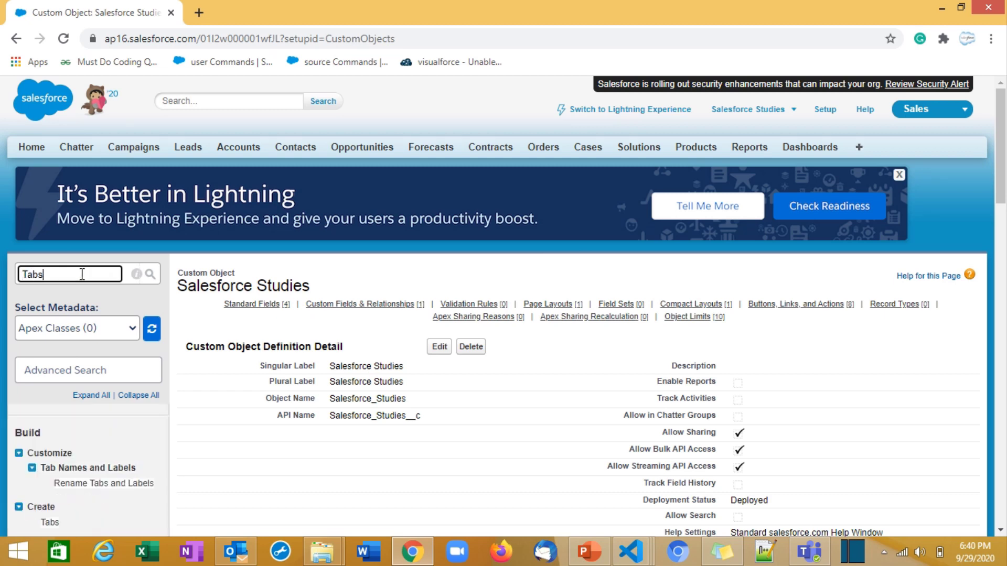
{"action": "left_click", "coordinate": [50, 523]}
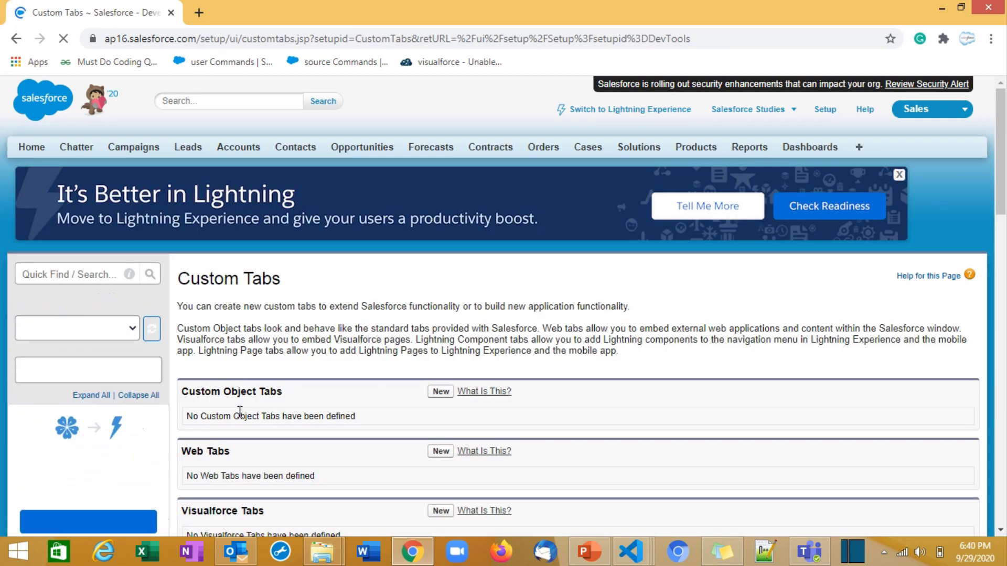
{"action": "left_click_drag", "start_coordinate": [289, 391], "coordinate": [190, 394]}
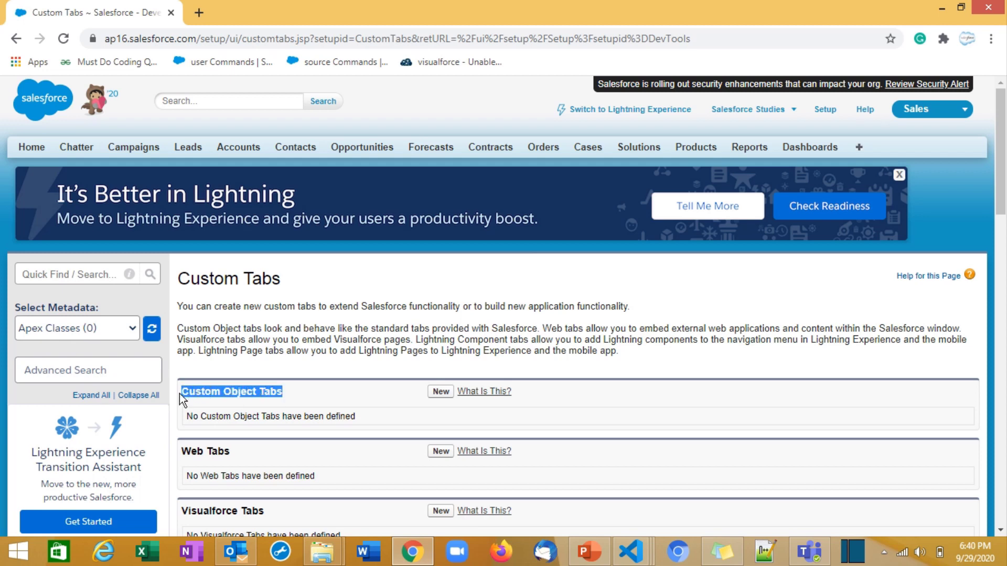
{"action": "left_click", "coordinate": [441, 392]}
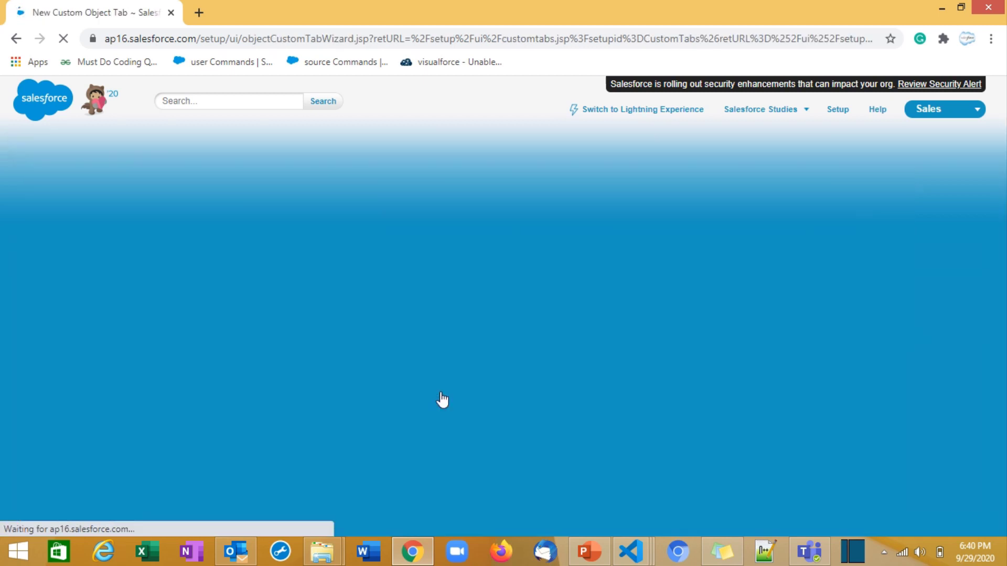
Choose the Salesforce Studies object and the Computer tab style for the tab, and proceed to the profile settings.
{"action": "left_click", "coordinate": [398, 399]}
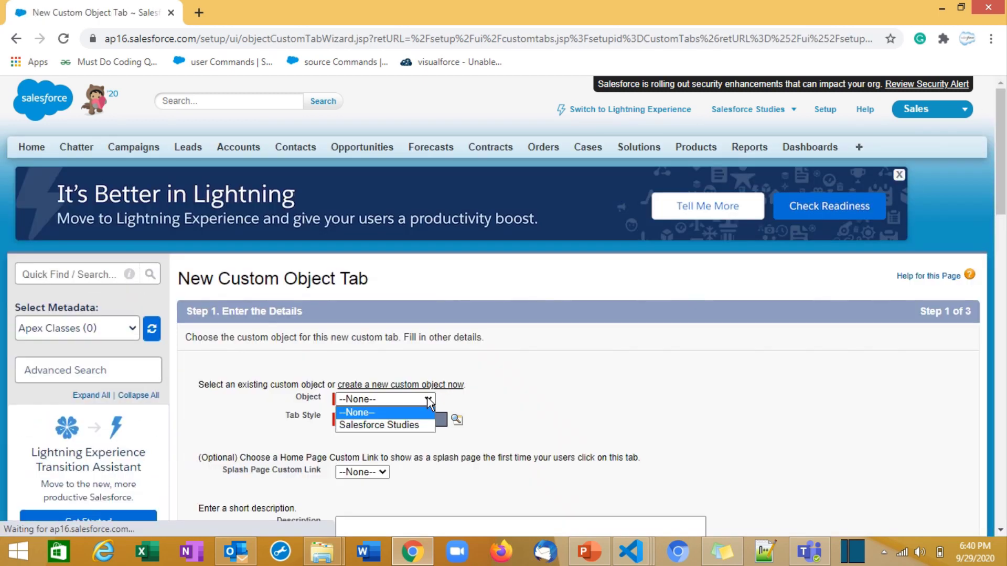
{"action": "left_click", "coordinate": [404, 426]}
{"action": "left_click", "coordinate": [392, 419]}
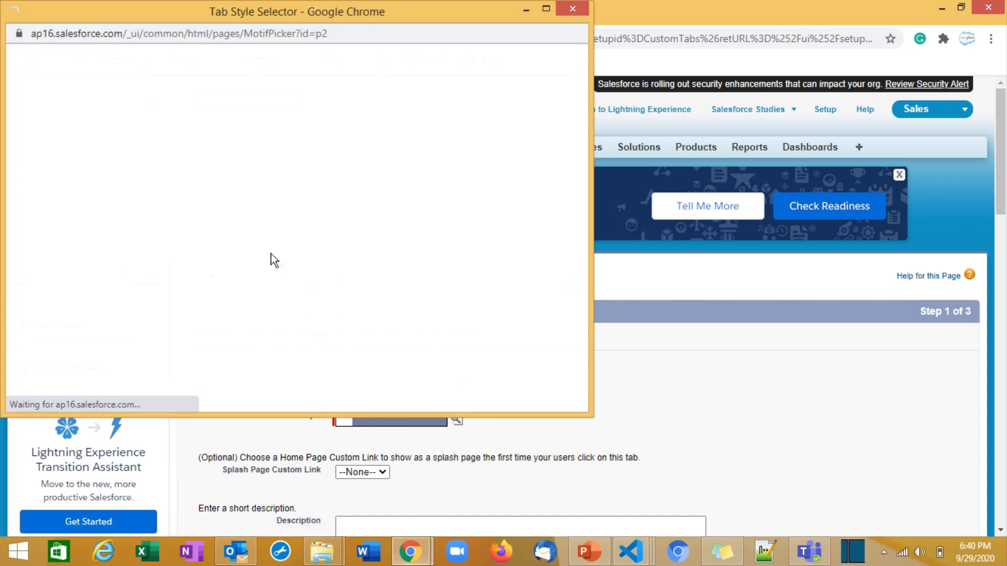
{"action": "left_click", "coordinate": [332, 217]}
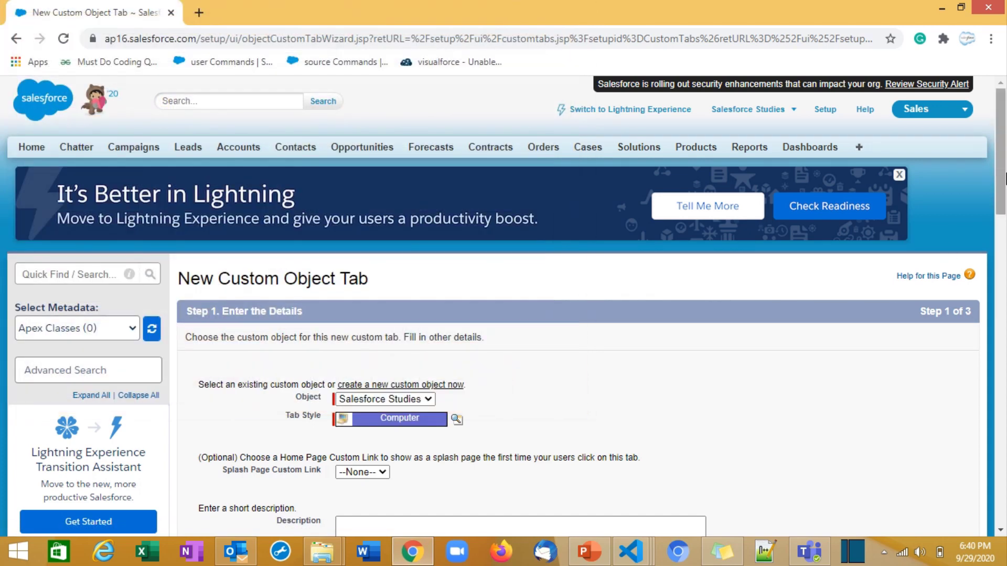
{"action": "left_click_drag", "start_coordinate": [1005, 178], "coordinate": [1005, 231]}
{"action": "left_click", "coordinate": [924, 417]}
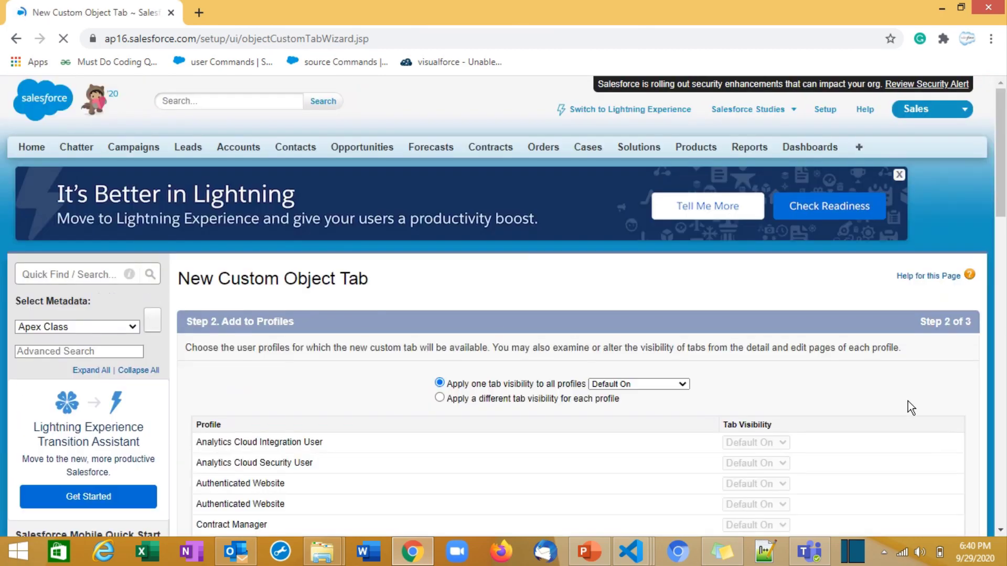
Keep the tab Default On for all profiles and included in all custom apps, and save it.
{"action": "left_click_drag", "start_coordinate": [1004, 188], "coordinate": [1004, 376]}
{"action": "left_click", "coordinate": [927, 417]}
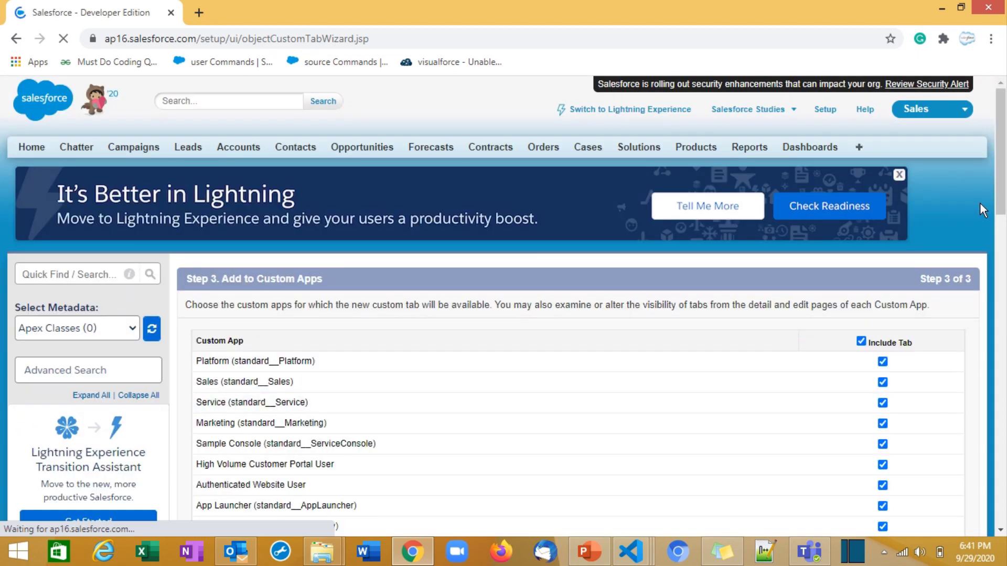
{"action": "left_click_drag", "start_coordinate": [1003, 197], "coordinate": [1005, 293]}
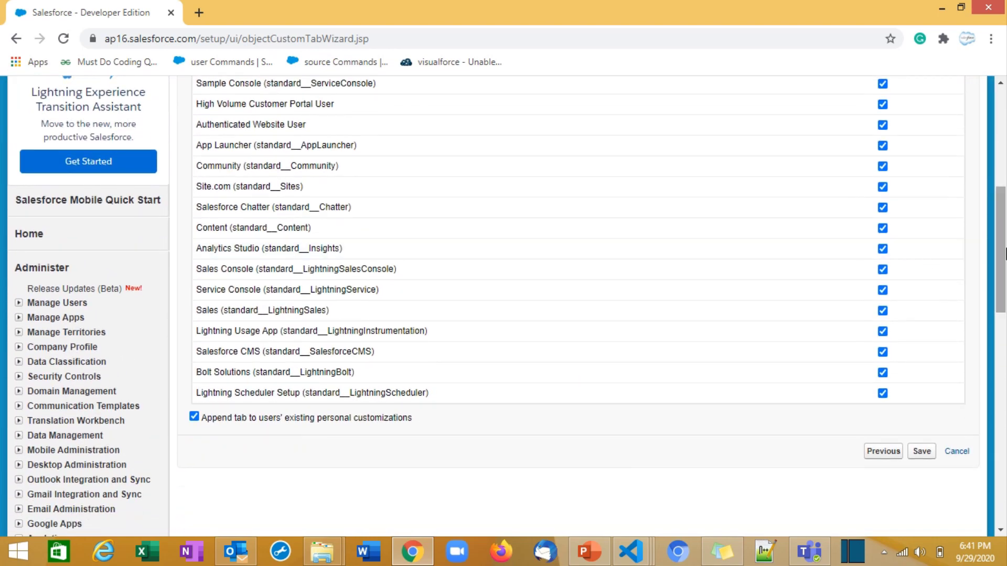
{"action": "mouse_move", "coordinate": [1005, 254]}
{"action": "left_mouse_down"}
{"action": "mouse_move", "coordinate": [1005, 189]}
{"action": "mouse_move", "coordinate": [1005, 246]}
{"action": "left_mouse_up"}
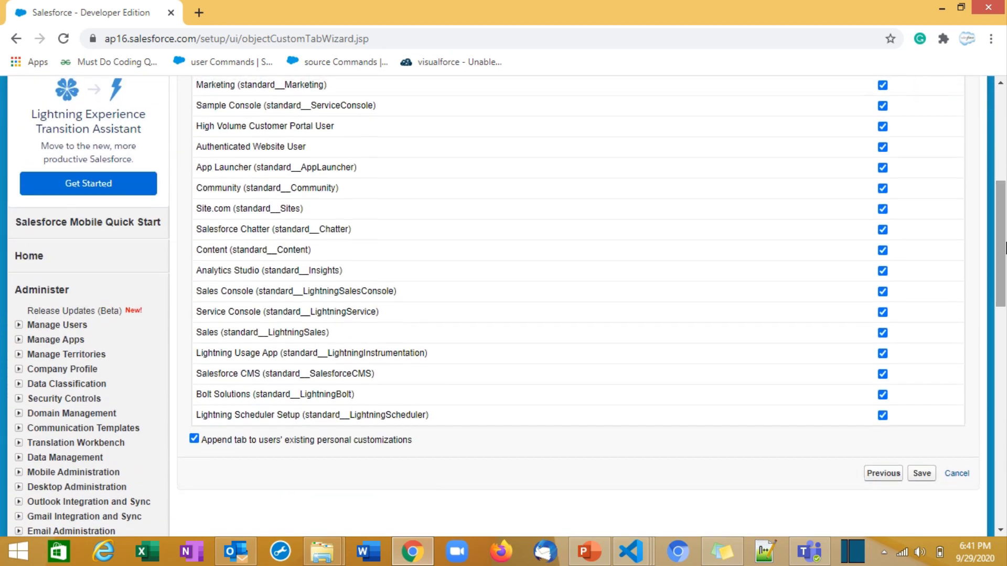
{"action": "left_click", "coordinate": [923, 474]}
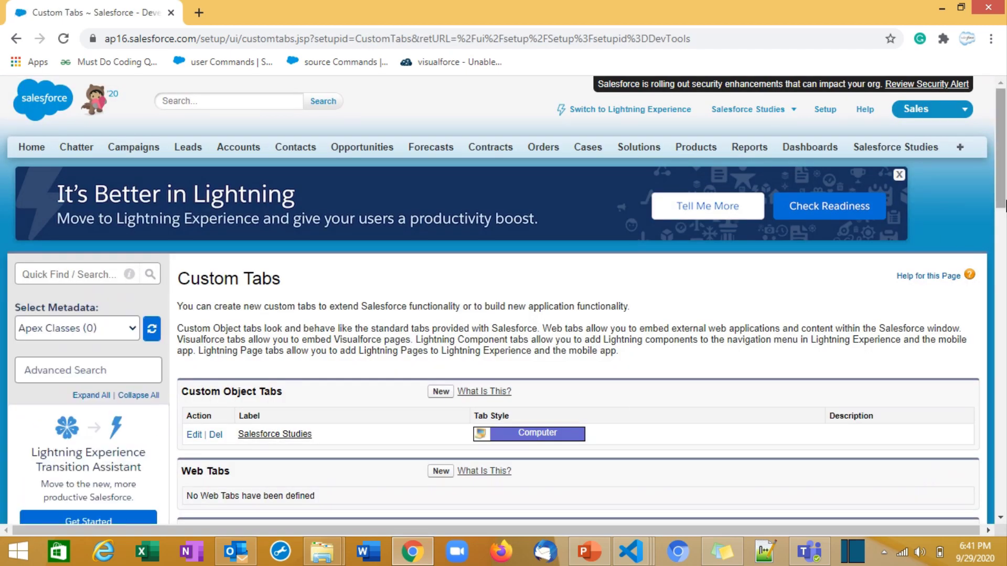
Start a new record from the Salesforce Studies tab and name it Salesforce Studies.
{"action": "left_click", "coordinate": [919, 148]}
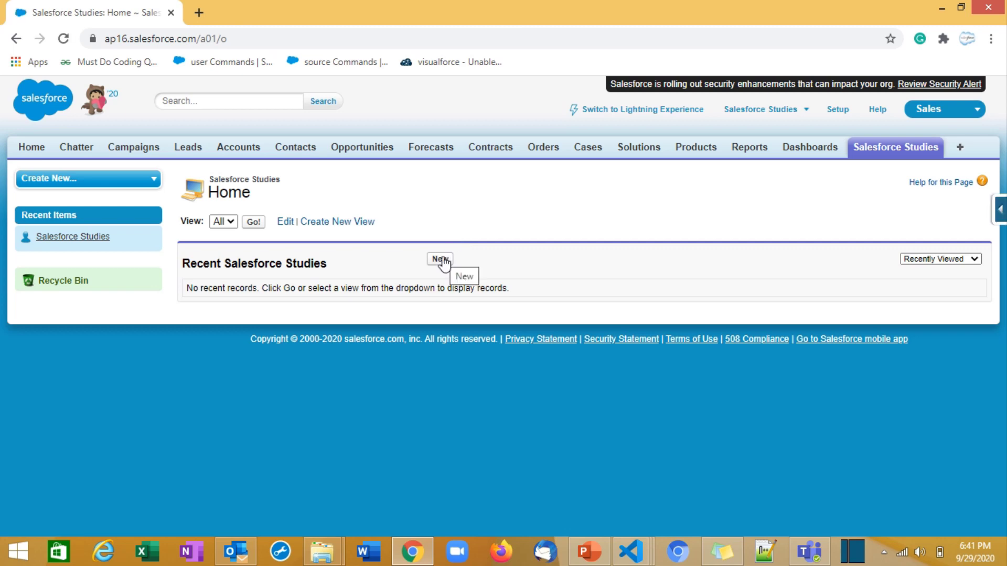
{"action": "left_click", "coordinate": [443, 259]}
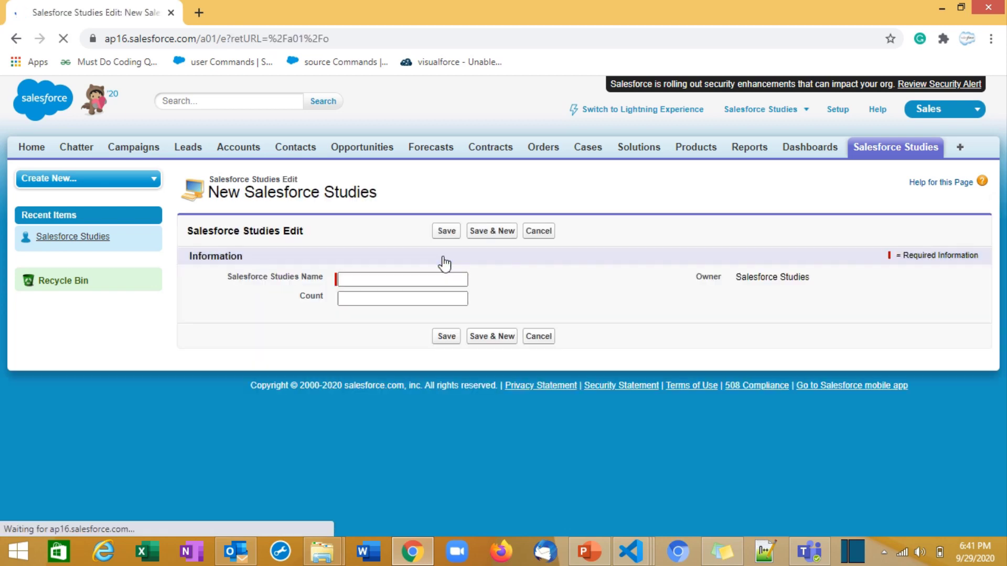
{"action": "left_click", "coordinate": [423, 277]}
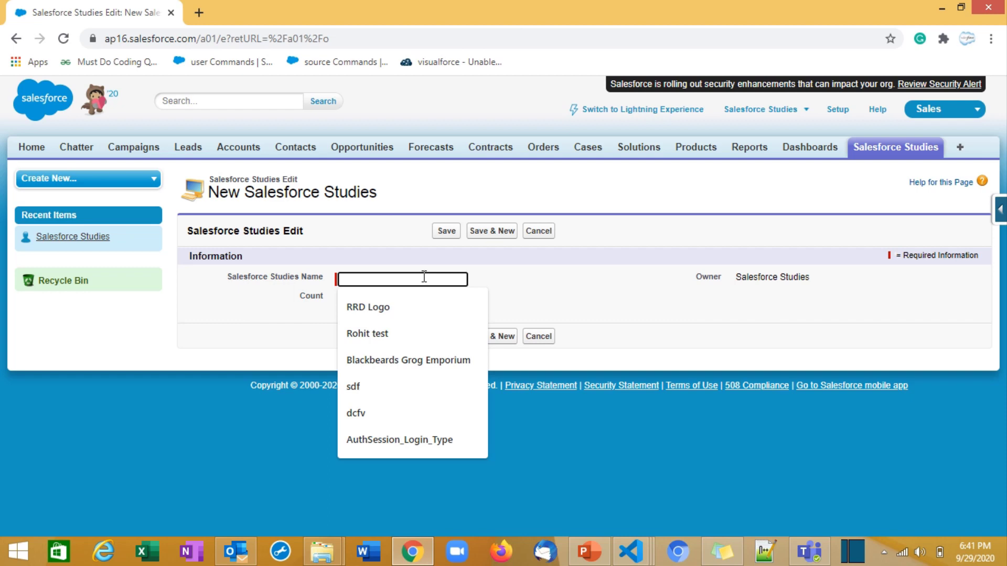
{"action": "left_click", "coordinate": [411, 299]}
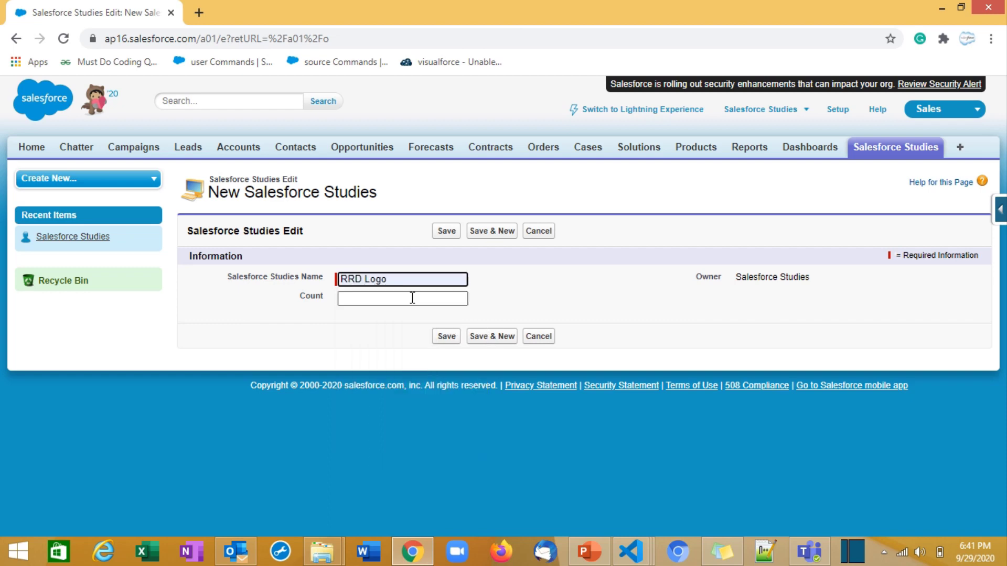
{"action": "key", "text": "ctrl+a"}
{"action": "key", "text": "BackSpace"}
{"action": "type", "text": "Sale"}
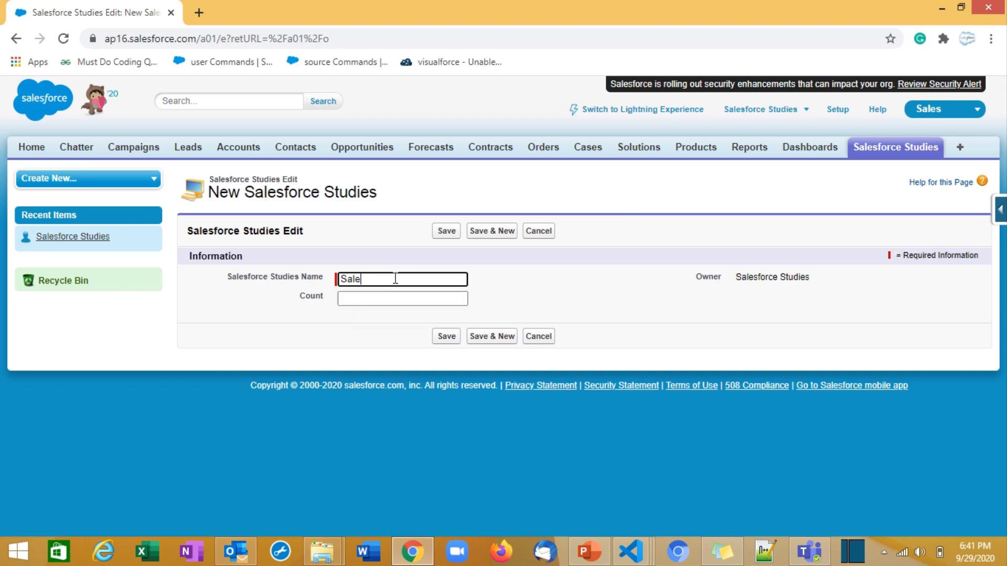
{"action": "type", "text": "sfore"}
{"action": "type", "text": "e Studies"}
Set the new record's Count to 1 and save the record.
{"action": "left_click", "coordinate": [396, 299]}
{"action": "type", "text": "1"}
{"action": "left_click", "coordinate": [446, 231]}
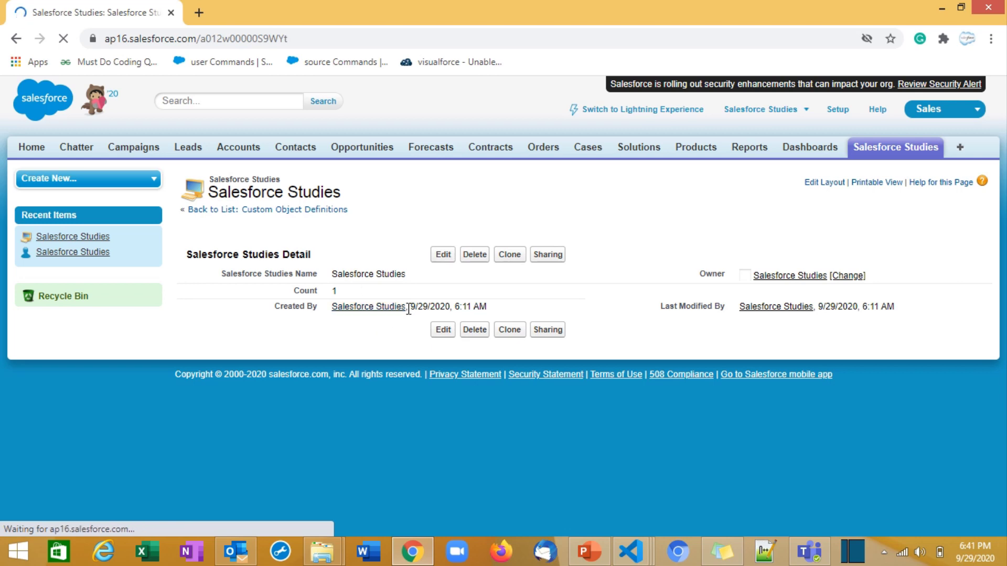
Review the saved record's Created By and Last Modified By details and return to the Salesforce Studies home list.
{"action": "left_click_drag", "start_coordinate": [410, 307], "coordinate": [364, 307]}
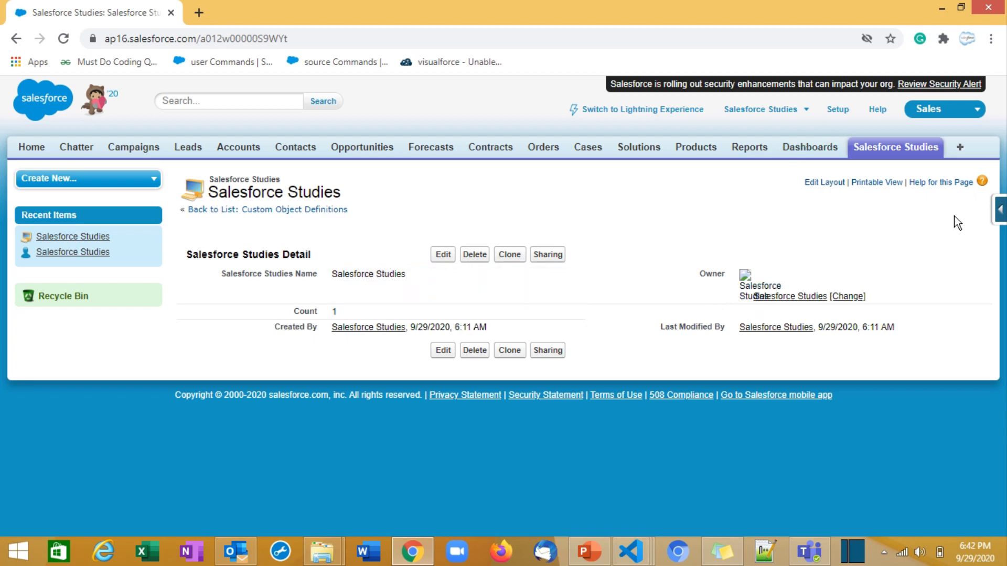
{"action": "left_click_drag", "start_coordinate": [735, 326], "coordinate": [822, 328]}
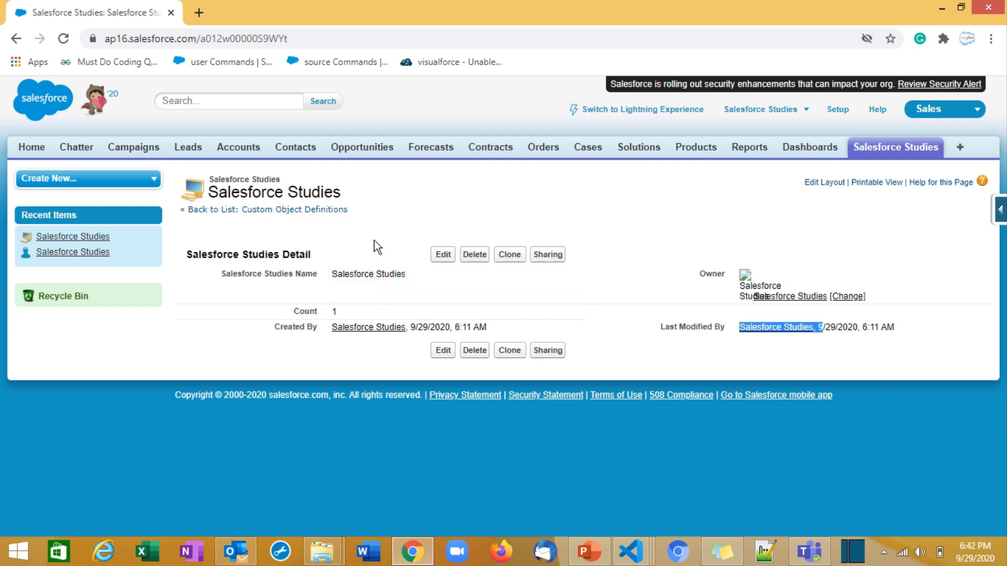
{"action": "left_click", "coordinate": [311, 223]}
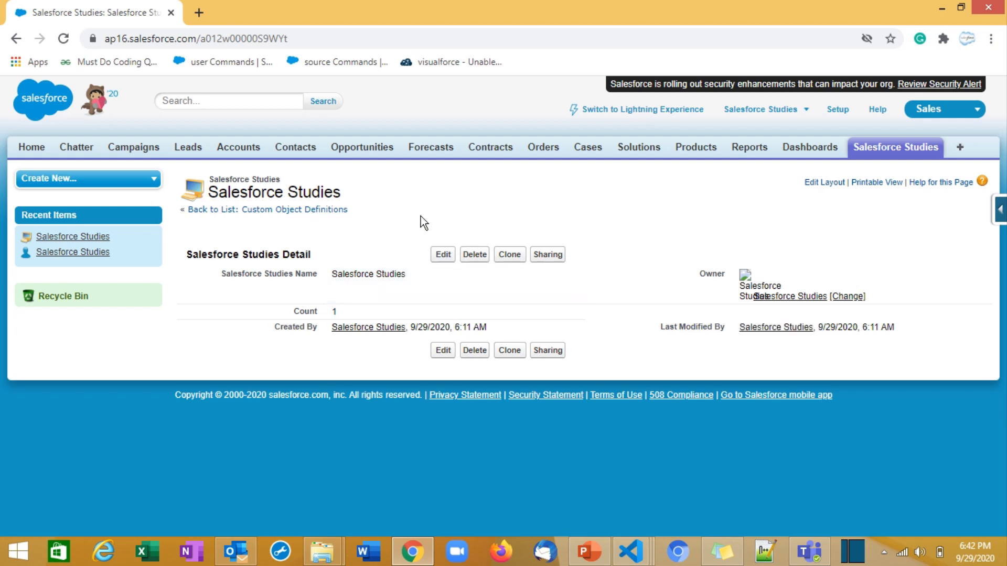
{"action": "left_click", "coordinate": [886, 151]}
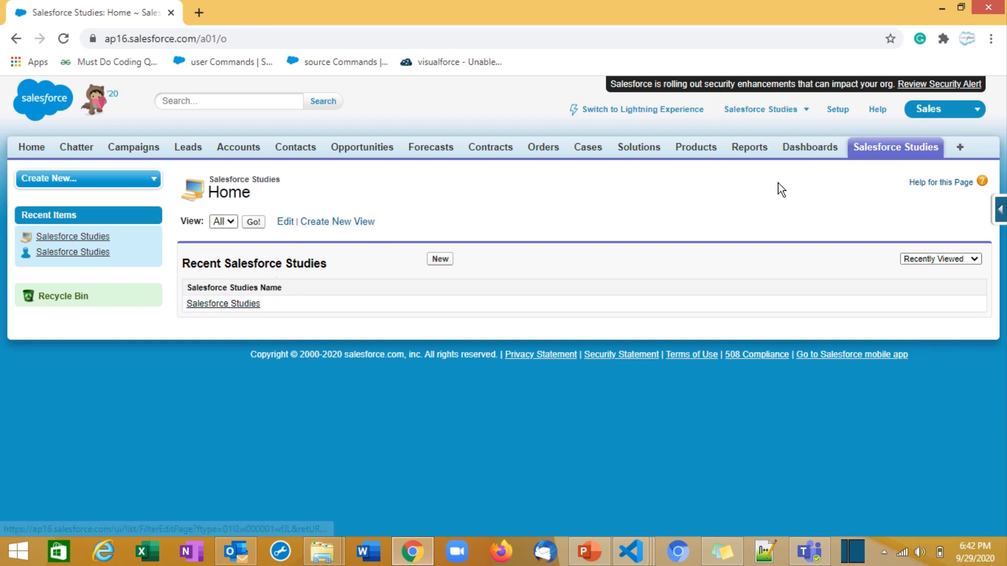
Open the Developer Console in a maximized window and dismiss the invalid field error.
{"action": "left_click", "coordinate": [760, 120]}
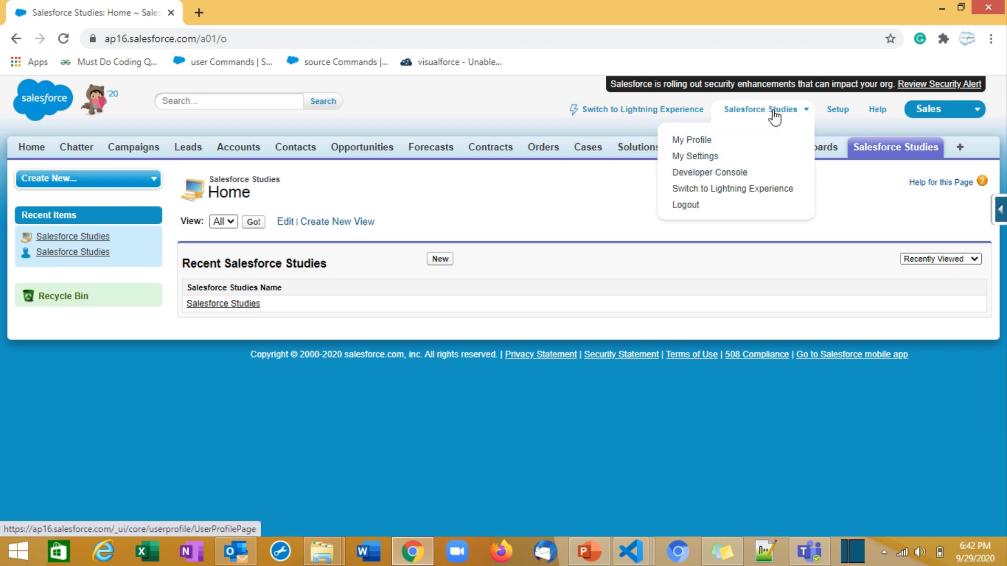
{"action": "left_click", "coordinate": [722, 175]}
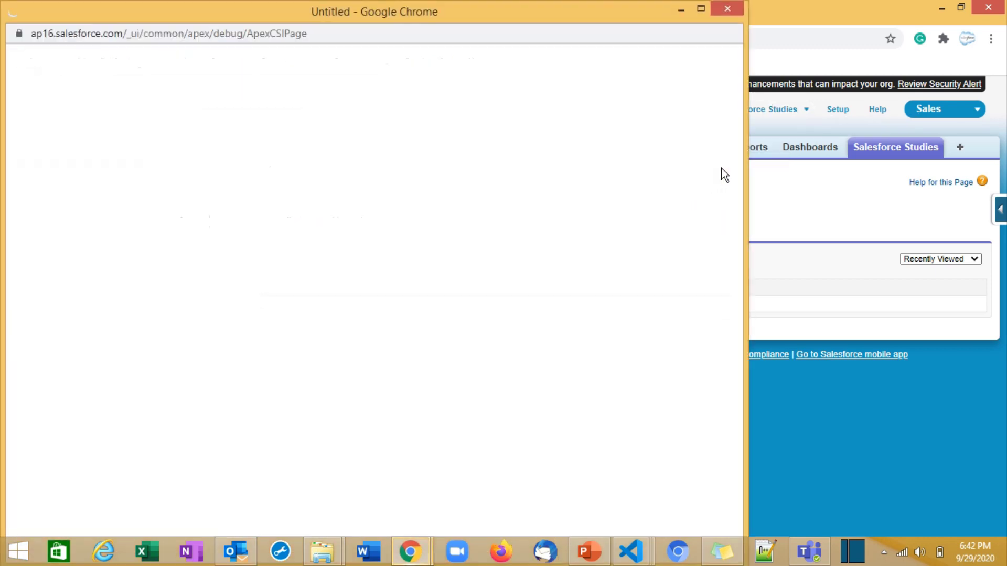
{"action": "left_click", "coordinate": [703, 11]}
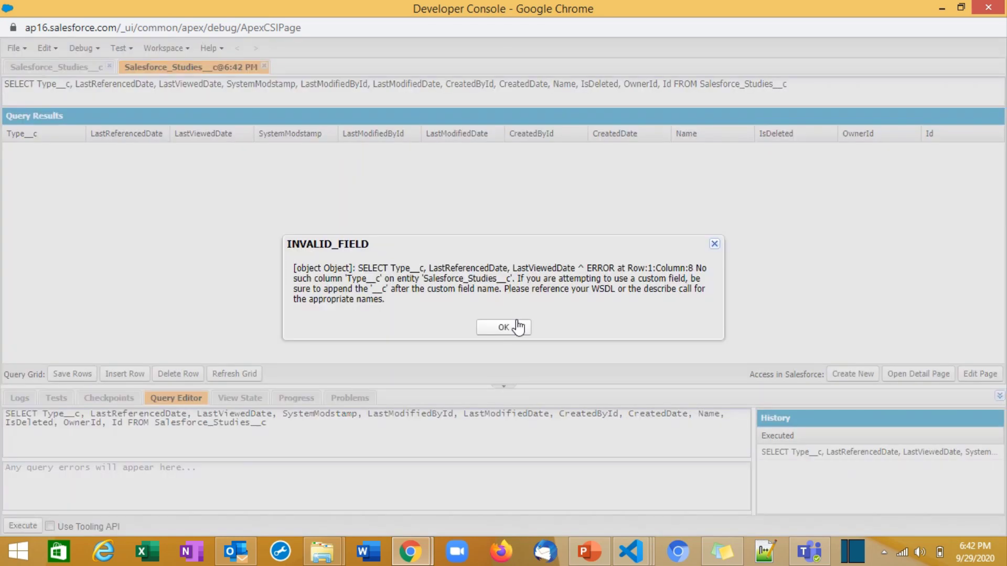
{"action": "left_click", "coordinate": [517, 328]}
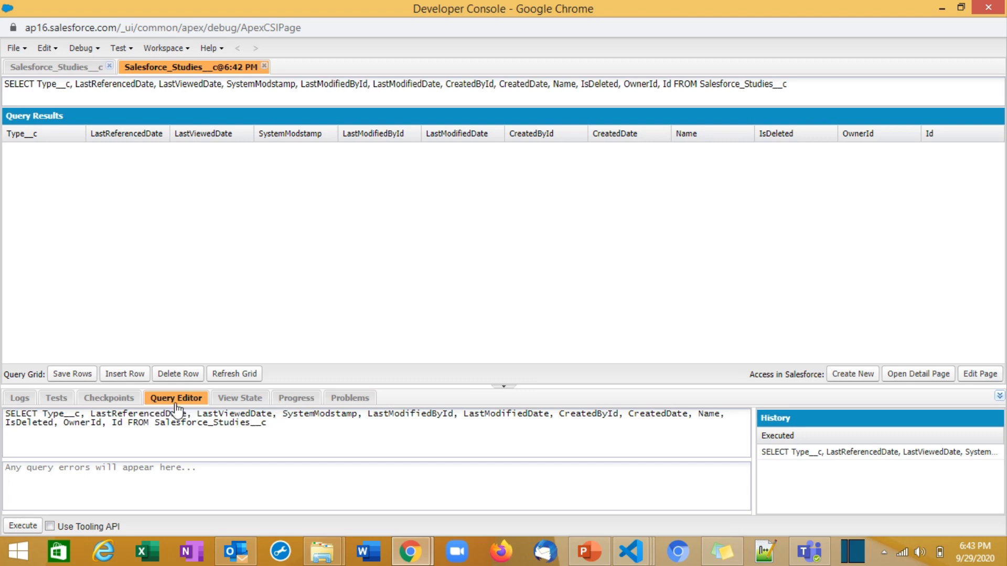
Find the Salesforce_Studies__c object among the console's objects using the filter Salesforc and open it.
{"action": "left_click", "coordinate": [10, 49]}
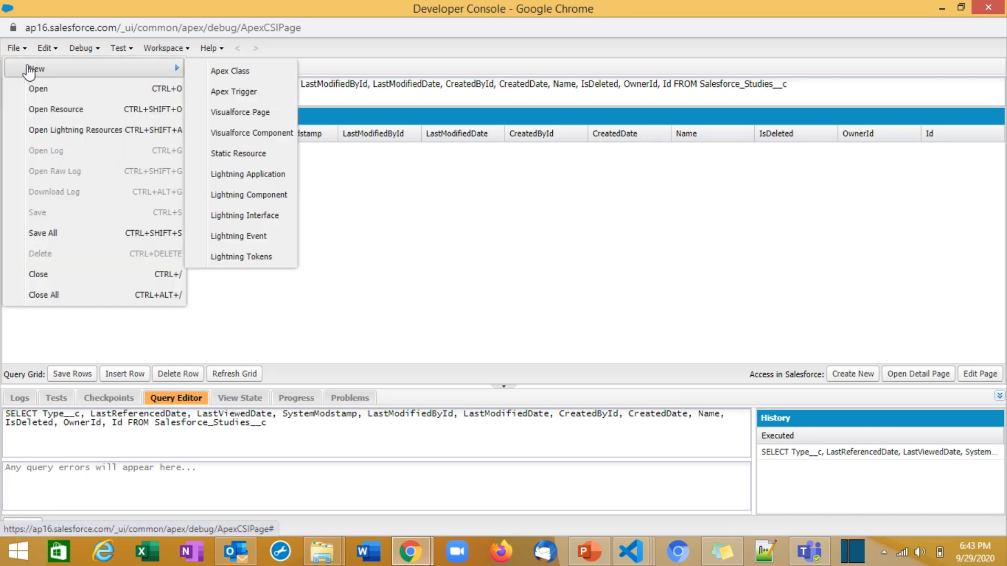
{"action": "left_click", "coordinate": [42, 91]}
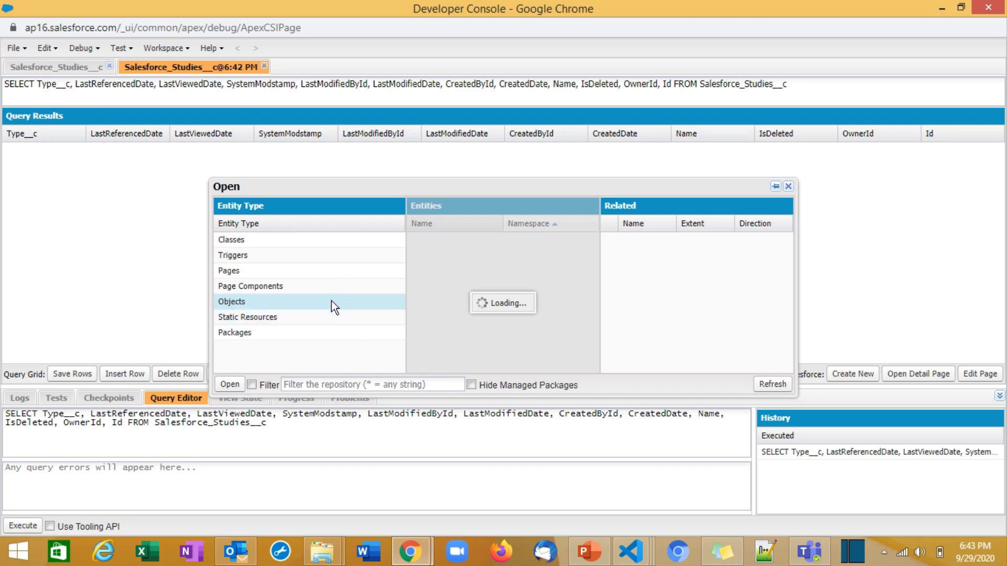
{"action": "left_click", "coordinate": [342, 377]}
{"action": "type", "text": "Salesforc"}
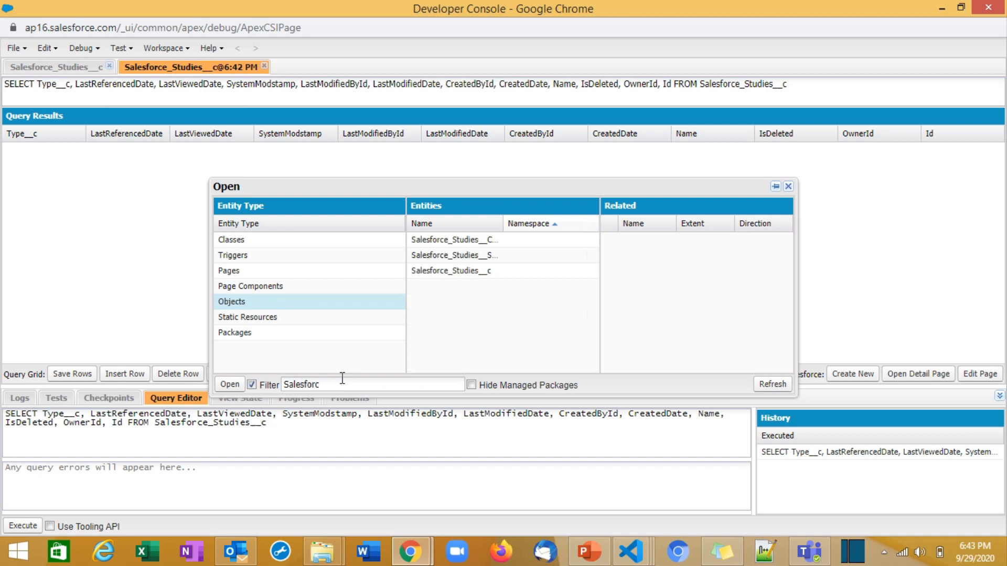
{"action": "double_click", "coordinate": [474, 272]}
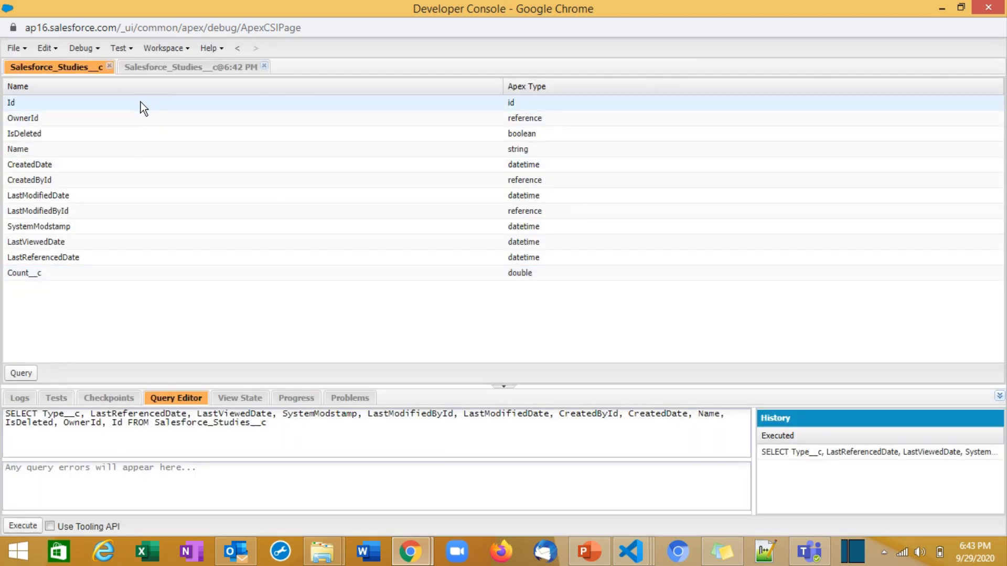
Generate a query from all Salesforce_Studies__c fields, Id through Count__c, and execute it.
{"action": "left_click", "coordinate": [141, 102]}
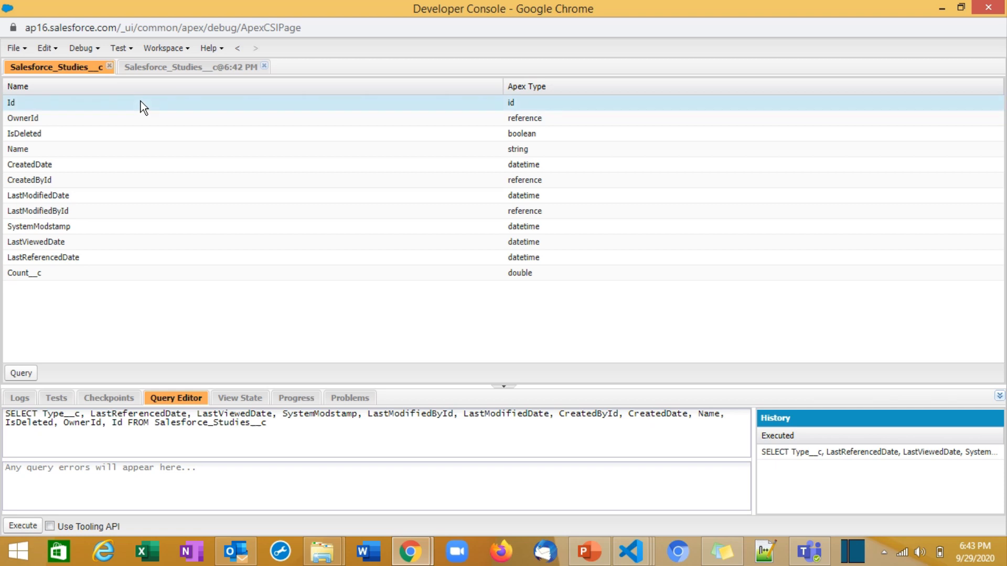
{"action": "key", "text": "shift+Down"}
{"action": "key", "text": "shift+Down"}
{"action": "key", "text": "shift+Down"}
{"action": "key", "text": "shift+Down"}
{"action": "key", "text": "shift+Down"}
{"action": "key", "text": "shift+Down"}
{"action": "key", "text": "shift+Down"}
{"action": "key", "text": "shift+Down"}
{"action": "key", "text": "shift+Down"}
{"action": "key", "text": "shift+Down"}
{"action": "key", "text": "shift+Down"}
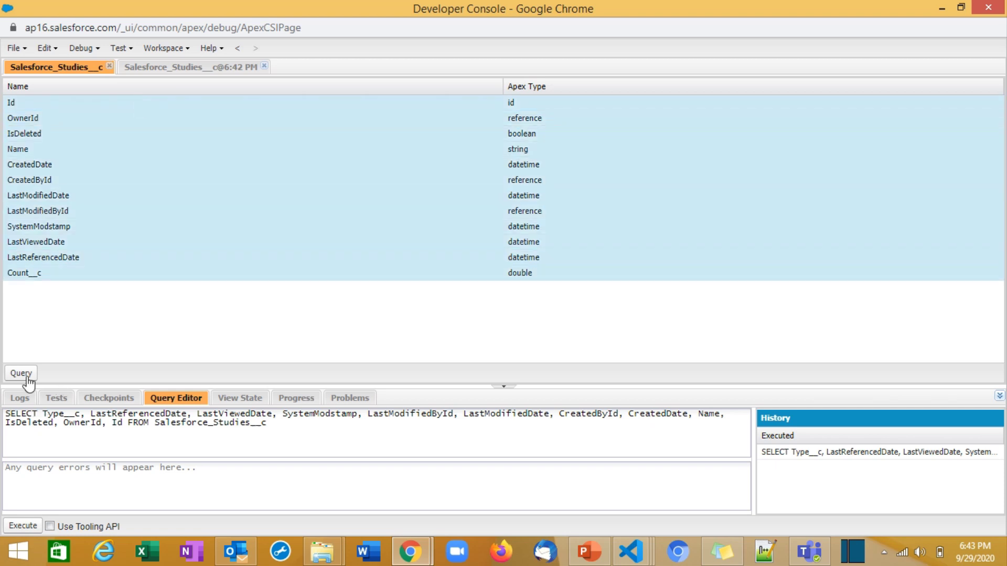
{"action": "left_click", "coordinate": [24, 375]}
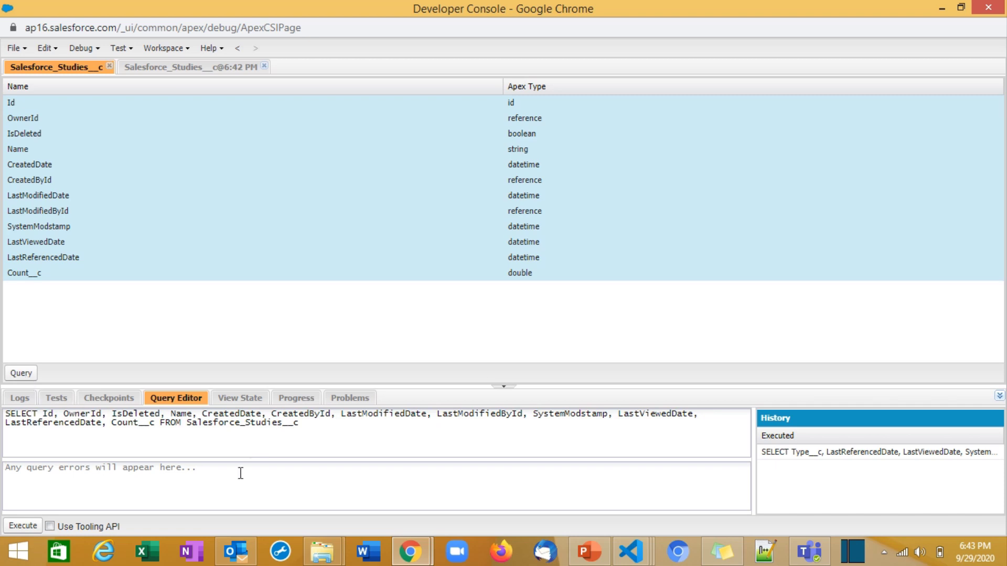
{"action": "left_click", "coordinate": [23, 526]}
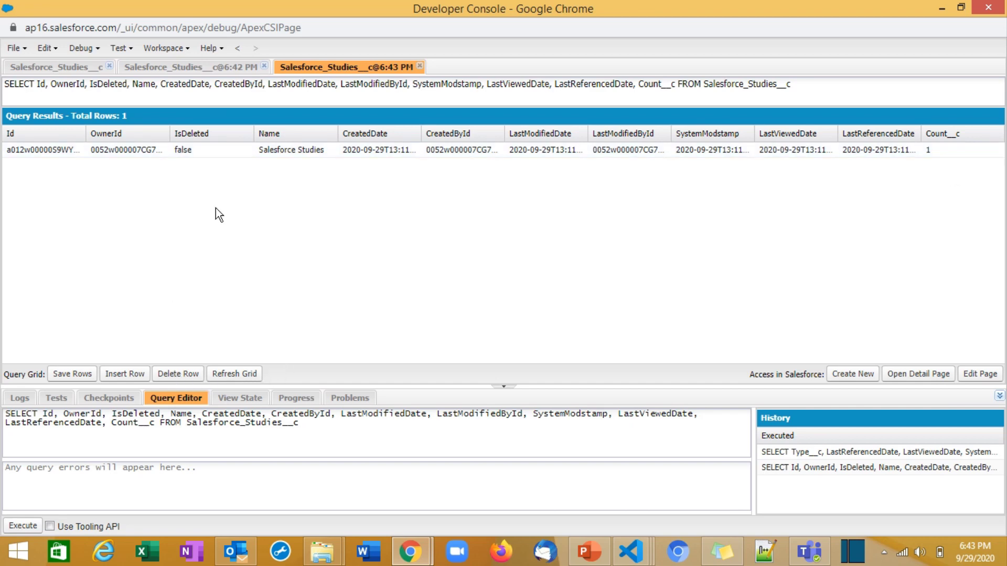
Rename the record to Salesforce Studies1 in the query results, save the rows and refresh the grid.
{"action": "double_click", "coordinate": [220, 154]}
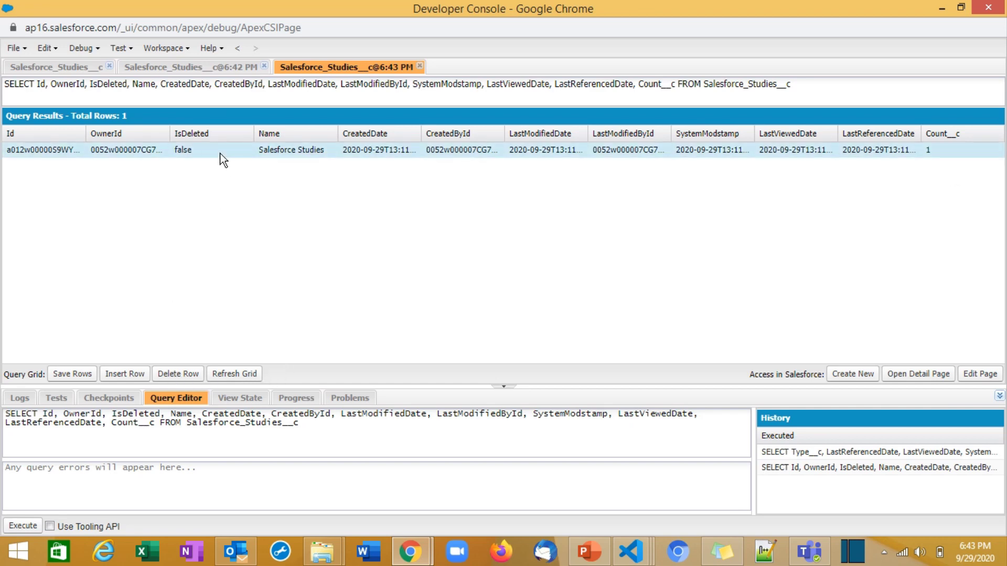
{"action": "double_click", "coordinate": [292, 152]}
{"action": "type", "text": "1"}
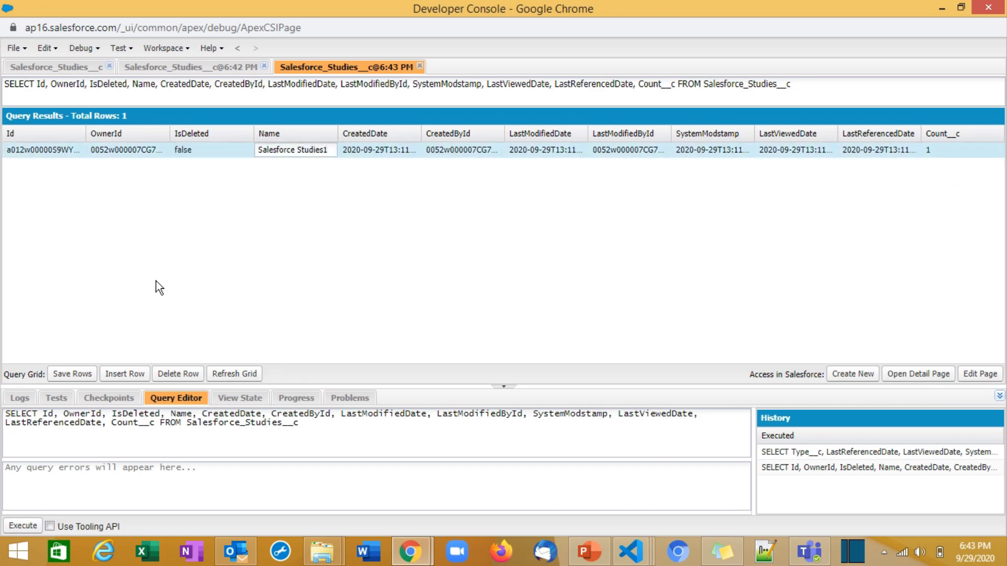
{"action": "left_click", "coordinate": [313, 212]}
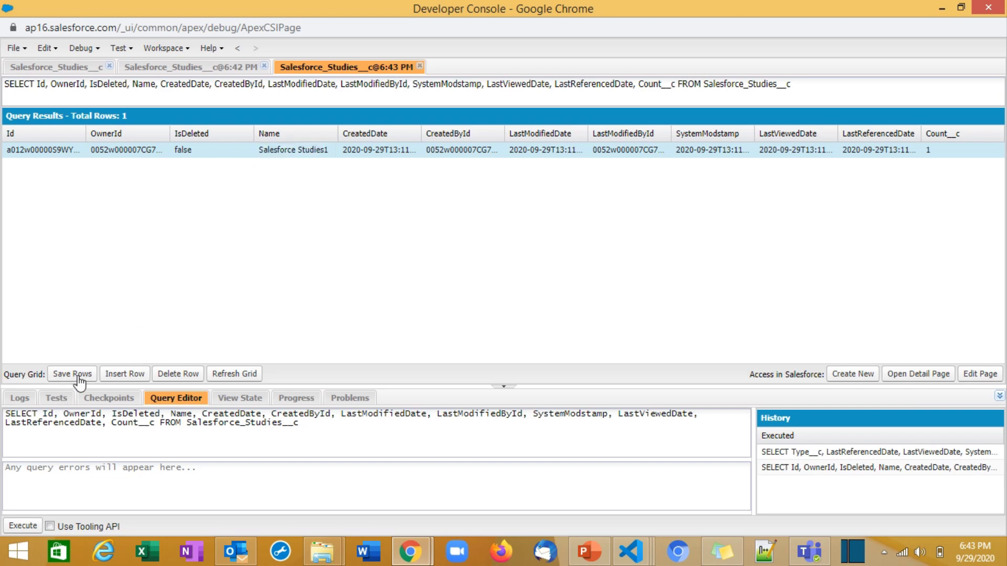
{"action": "left_click", "coordinate": [250, 374]}
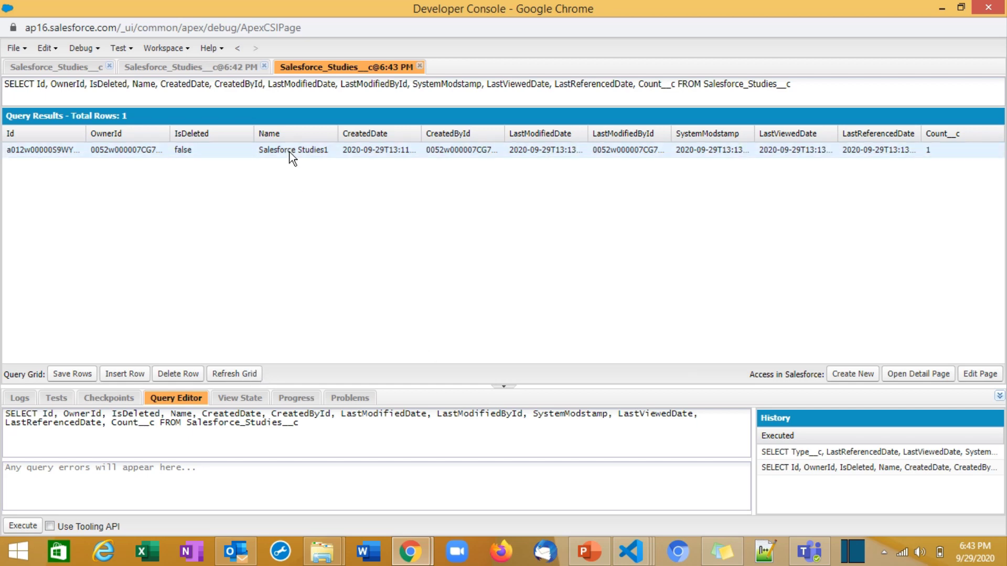
Reload the Salesforce Studies home page to check the record's name and return to the Developer Console.
{"action": "left_click", "coordinate": [942, 8]}
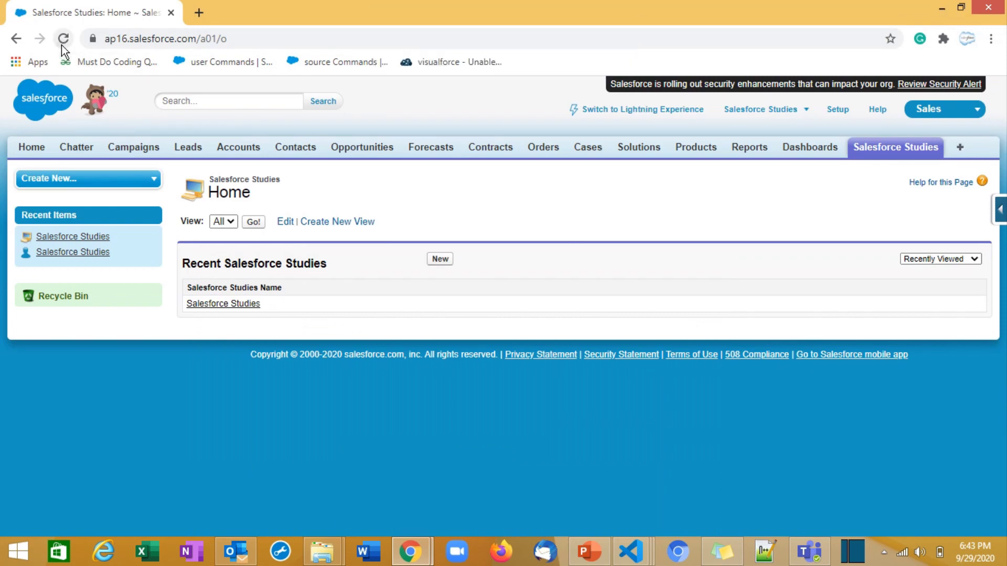
{"action": "left_click", "coordinate": [61, 45]}
{"action": "mouse_move", "coordinate": [410, 551]}
{"action": "left_click", "coordinate": [464, 492]}
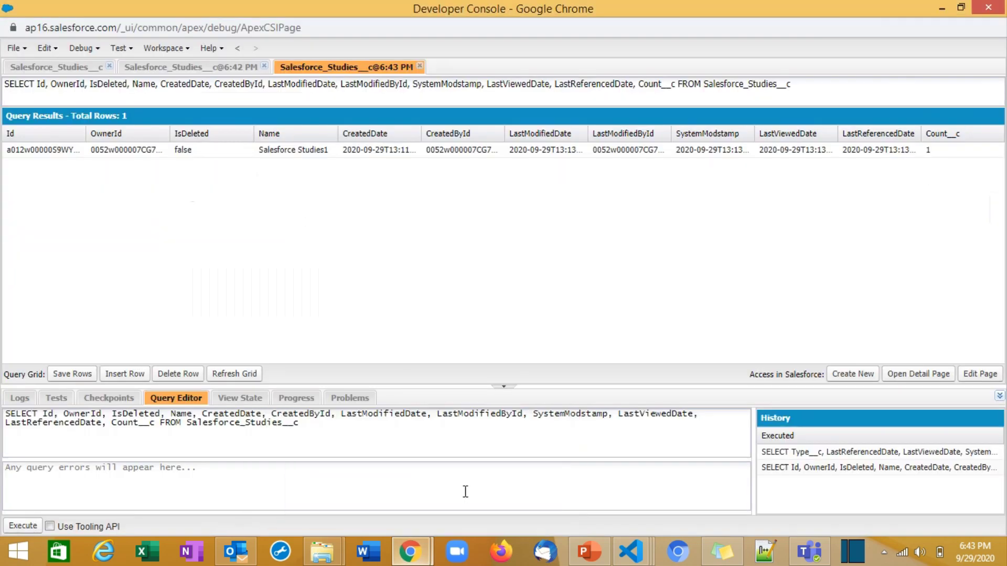
Examine the query's object name, the __c suffix on Count__c and the list of standard fields.
{"action": "left_click", "coordinate": [423, 430]}
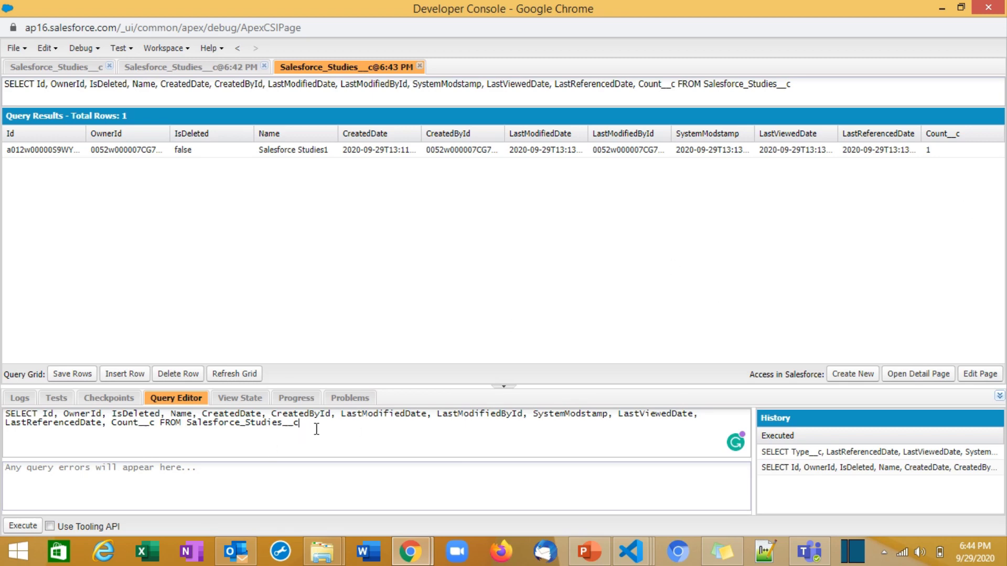
{"action": "left_click_drag", "start_coordinate": [317, 424], "coordinate": [285, 428]}
{"action": "left_click", "coordinate": [314, 424]}
{"action": "double_click", "coordinate": [252, 425]}
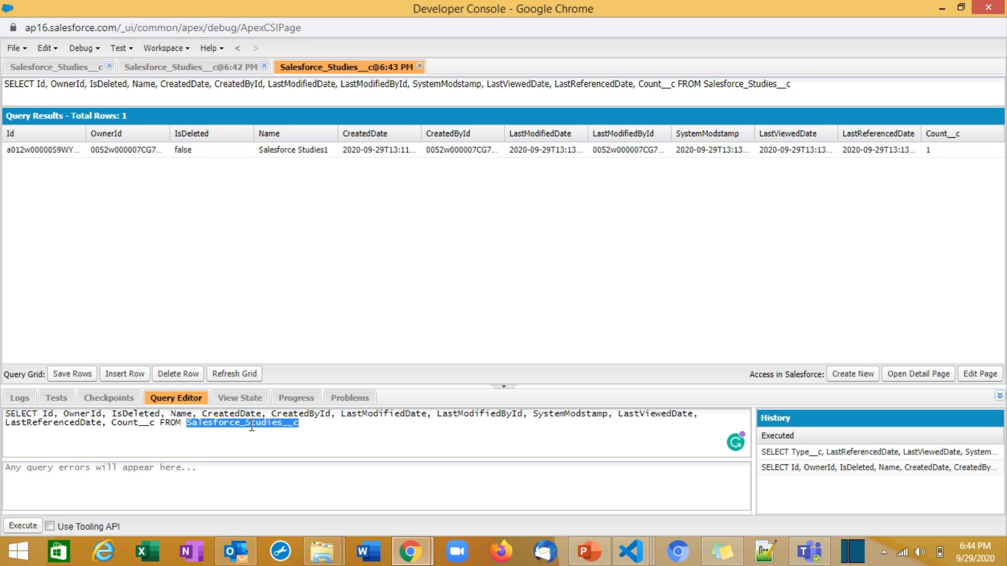
{"action": "left_click", "coordinate": [154, 423]}
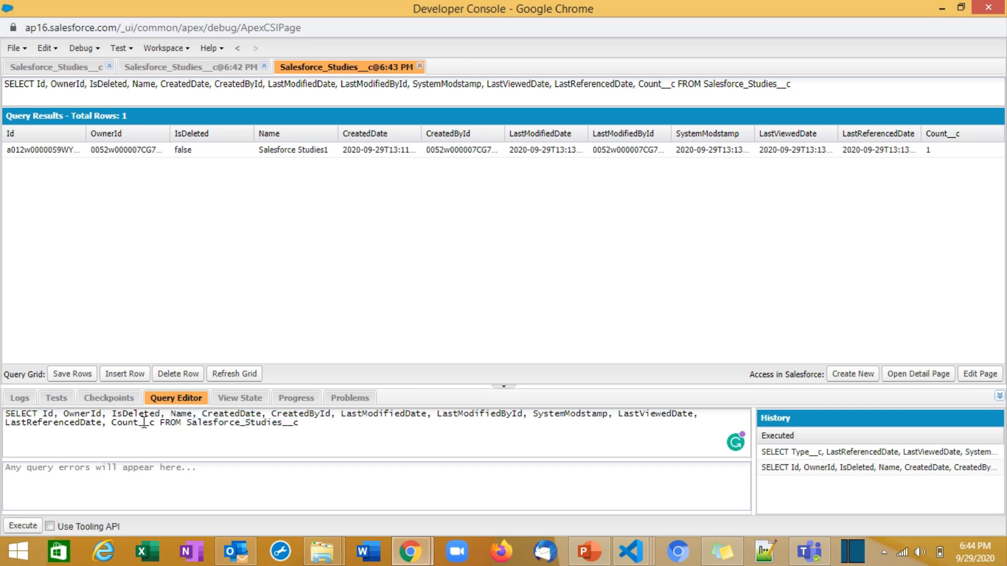
{"action": "double_click", "coordinate": [144, 424]}
{"action": "left_click", "coordinate": [156, 427]}
{"action": "double_click", "coordinate": [254, 423]}
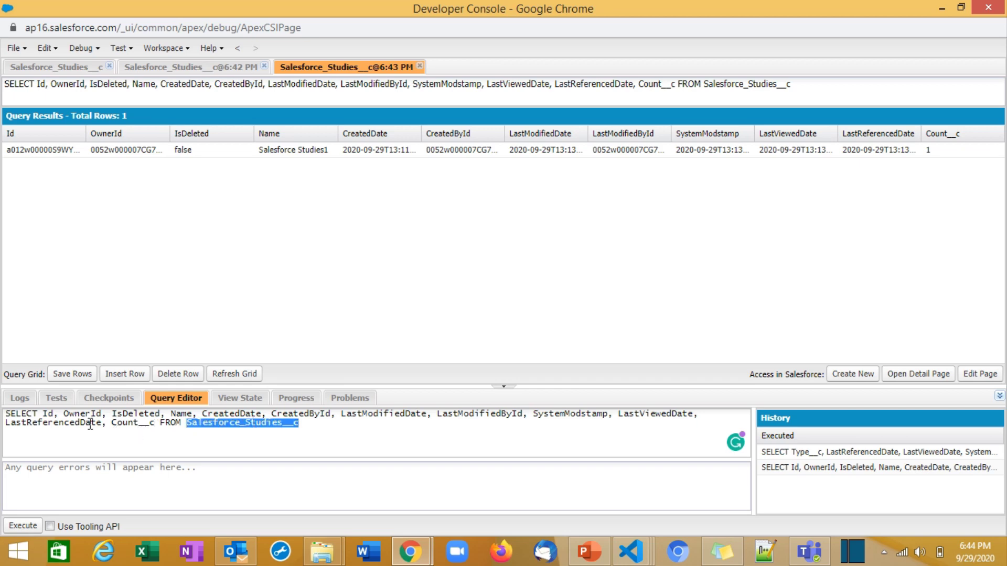
{"action": "left_click_drag", "start_coordinate": [106, 424], "coordinate": [1, 424]}
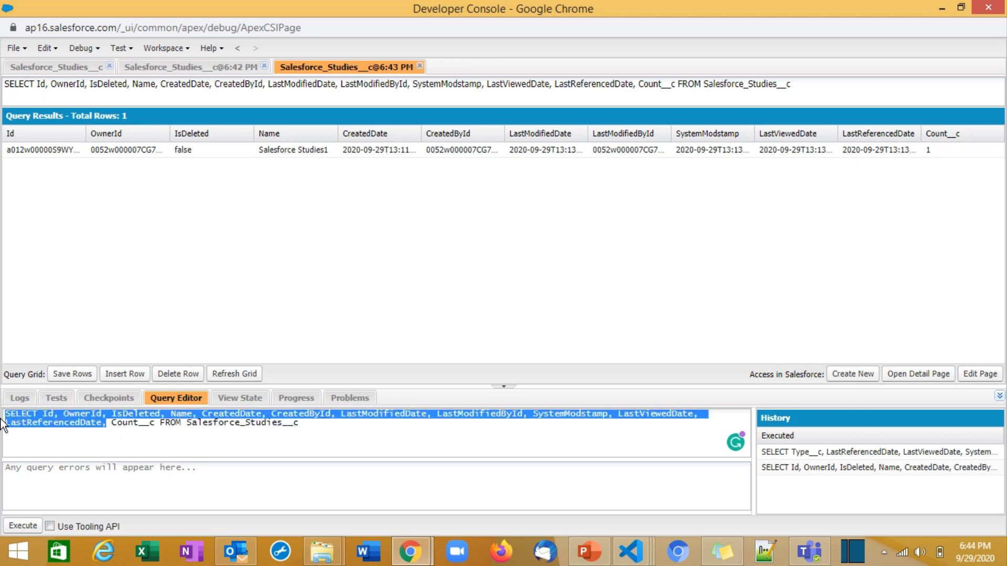